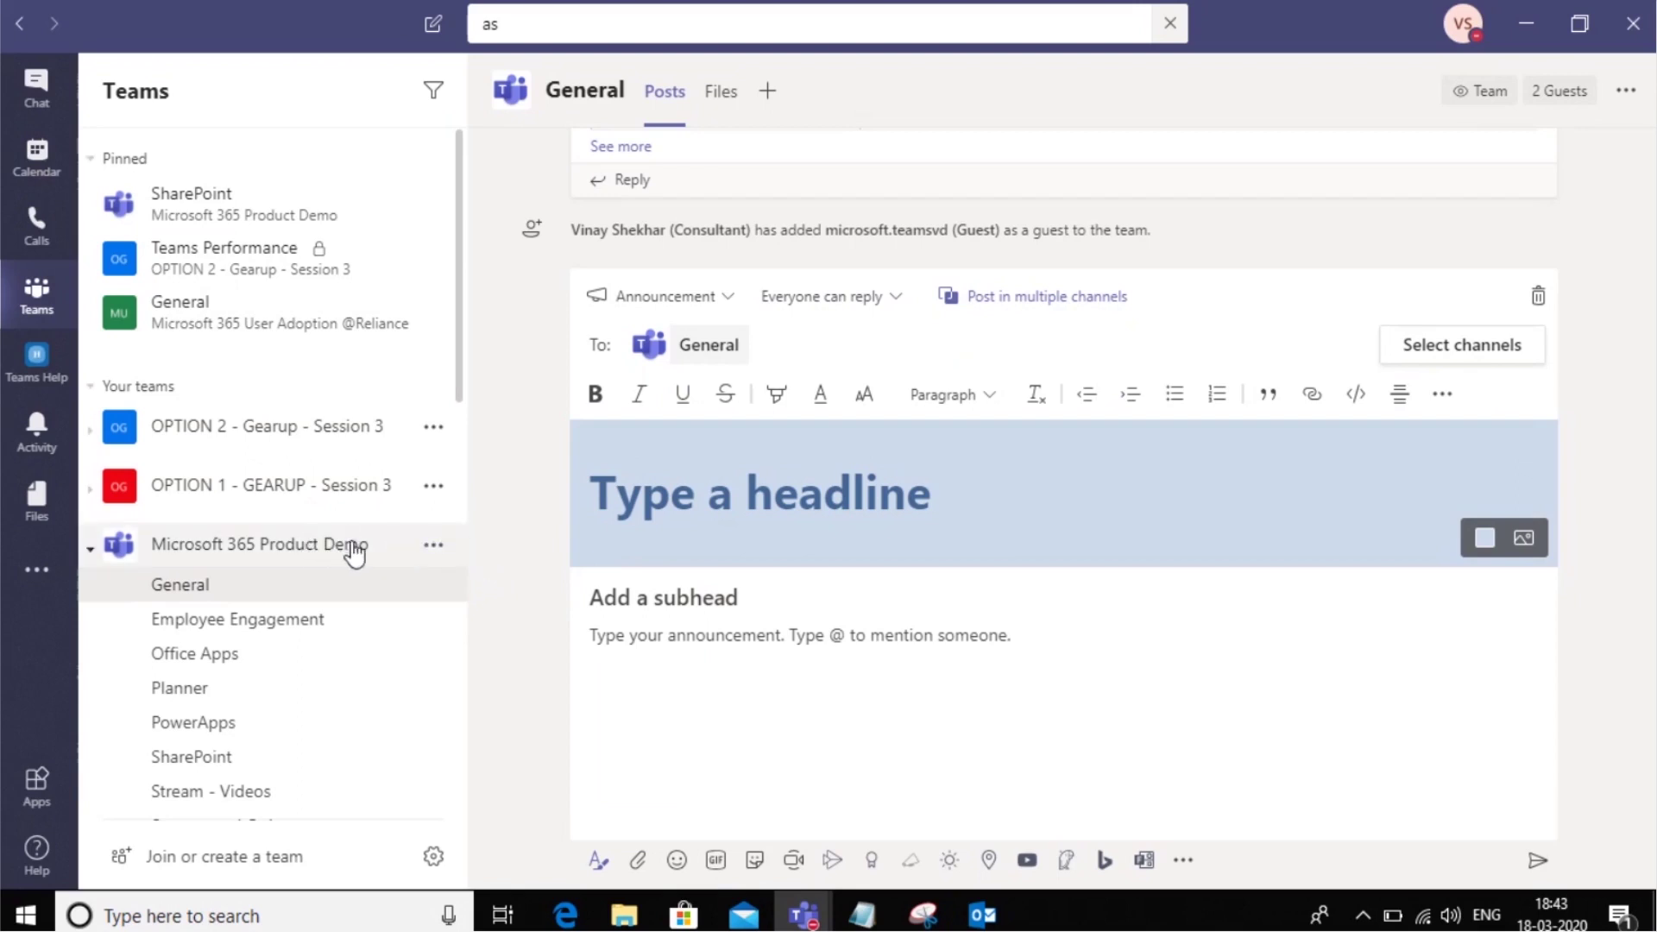
# Open Manage team for Microsoft 365 Product Demo to show its Members page.
pyautogui.click(436, 549)
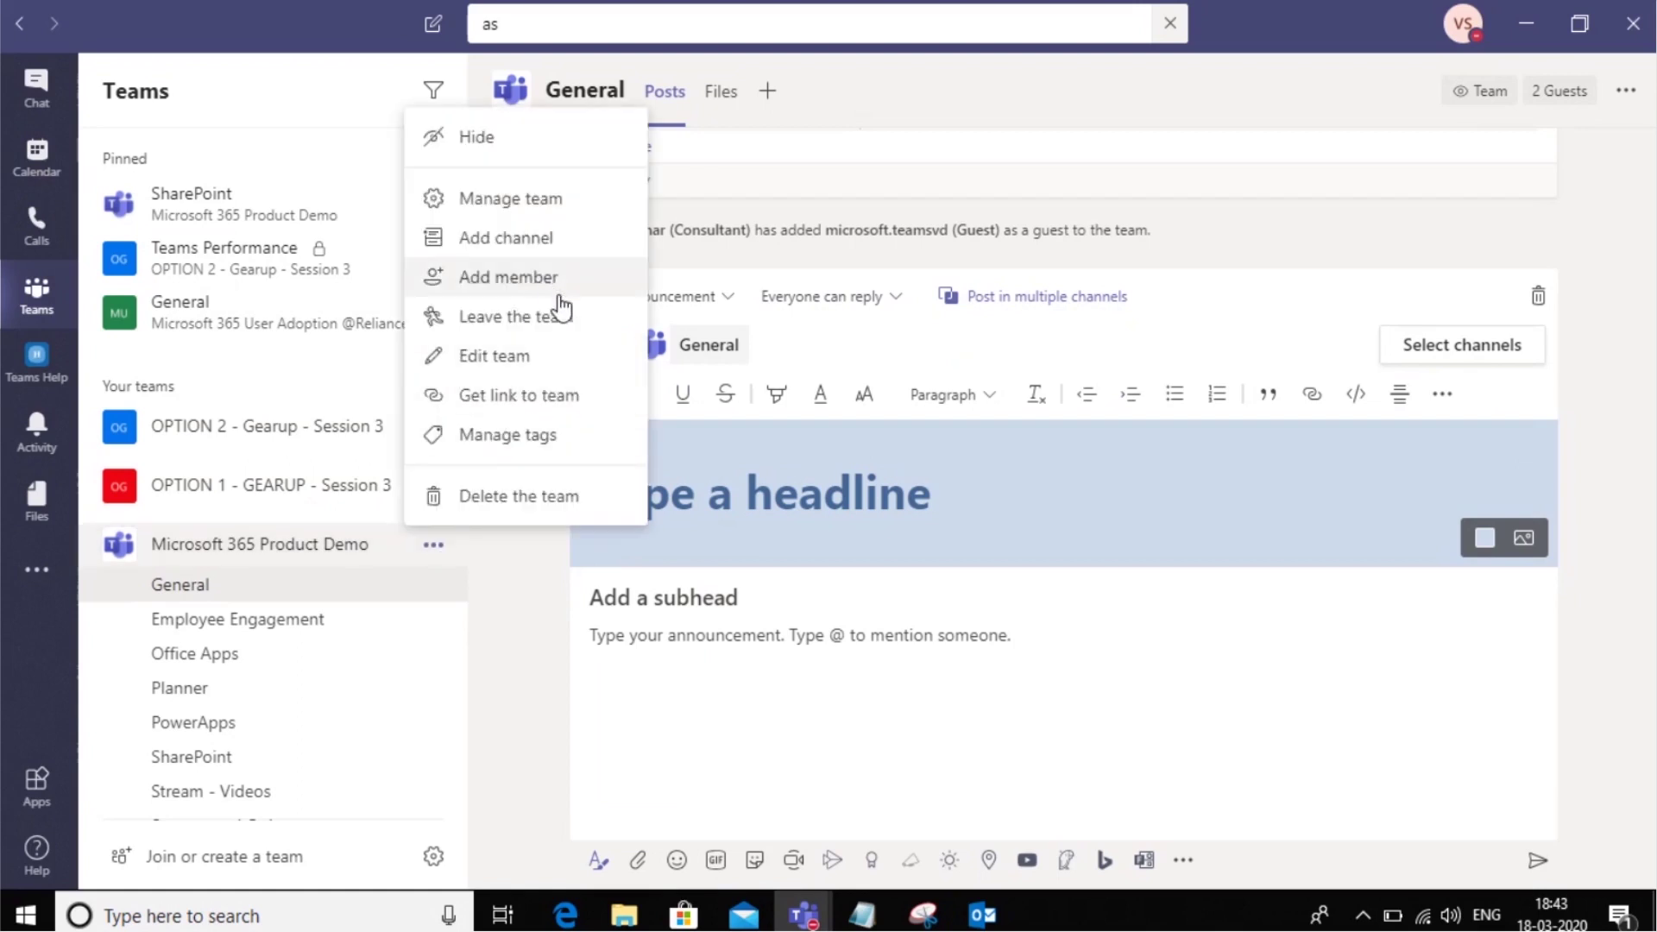
pyautogui.click(559, 219)
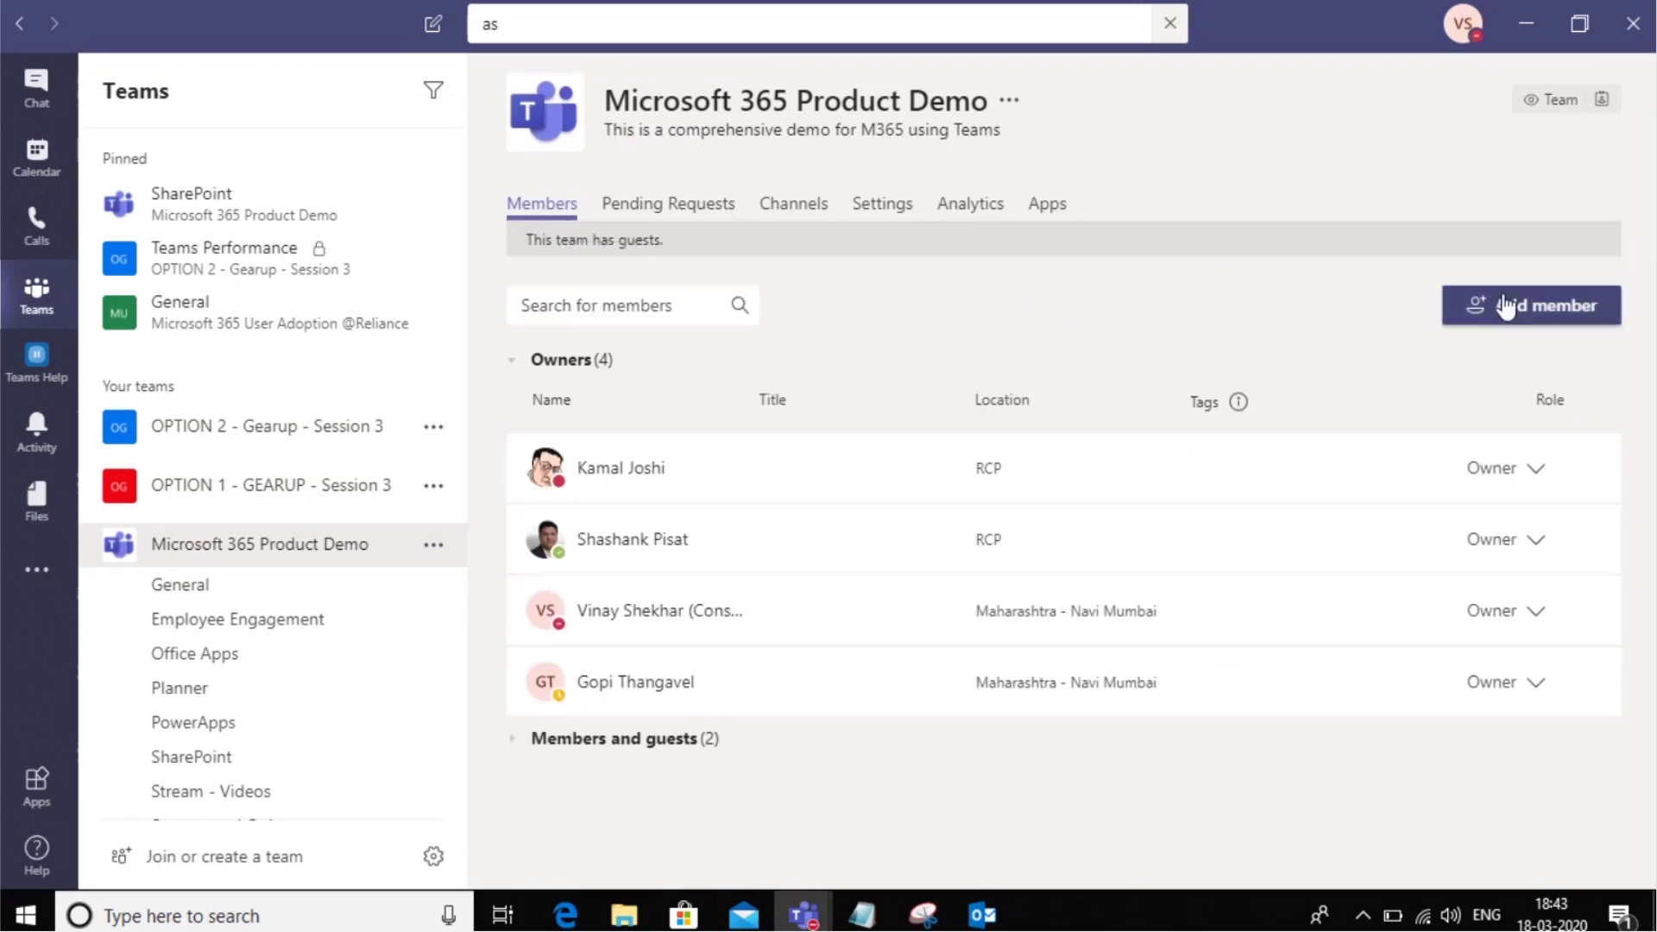
# Add the guest's Gmail address to Microsoft 365 Product Demo as a guest.
pyautogui.click(1509, 310)
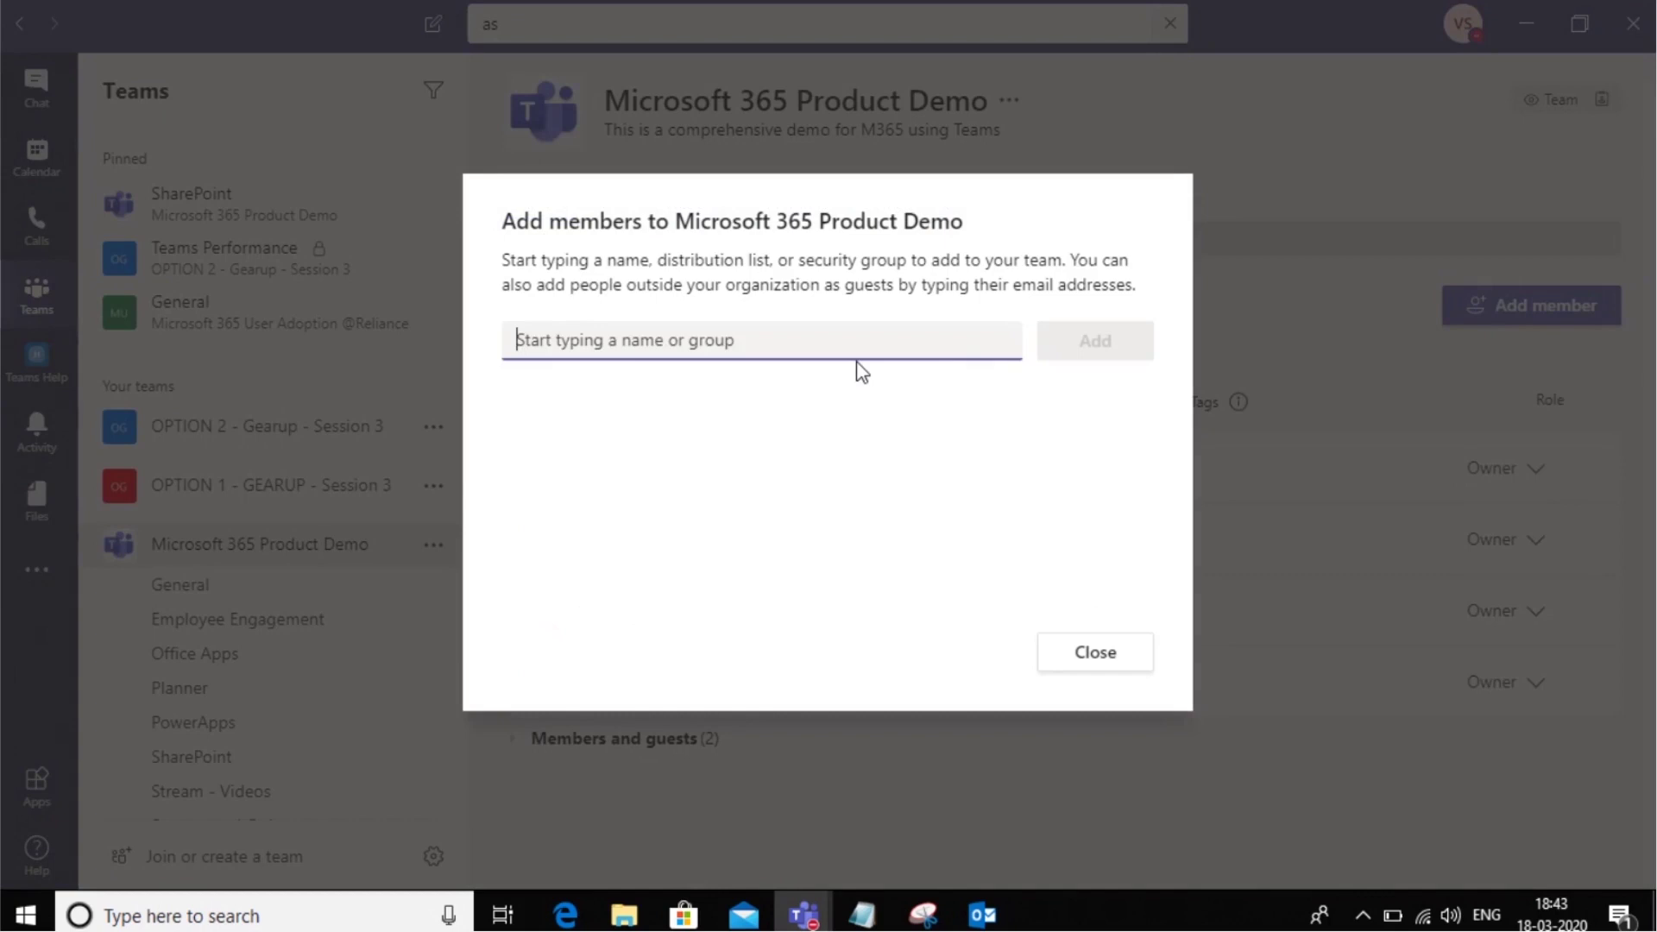
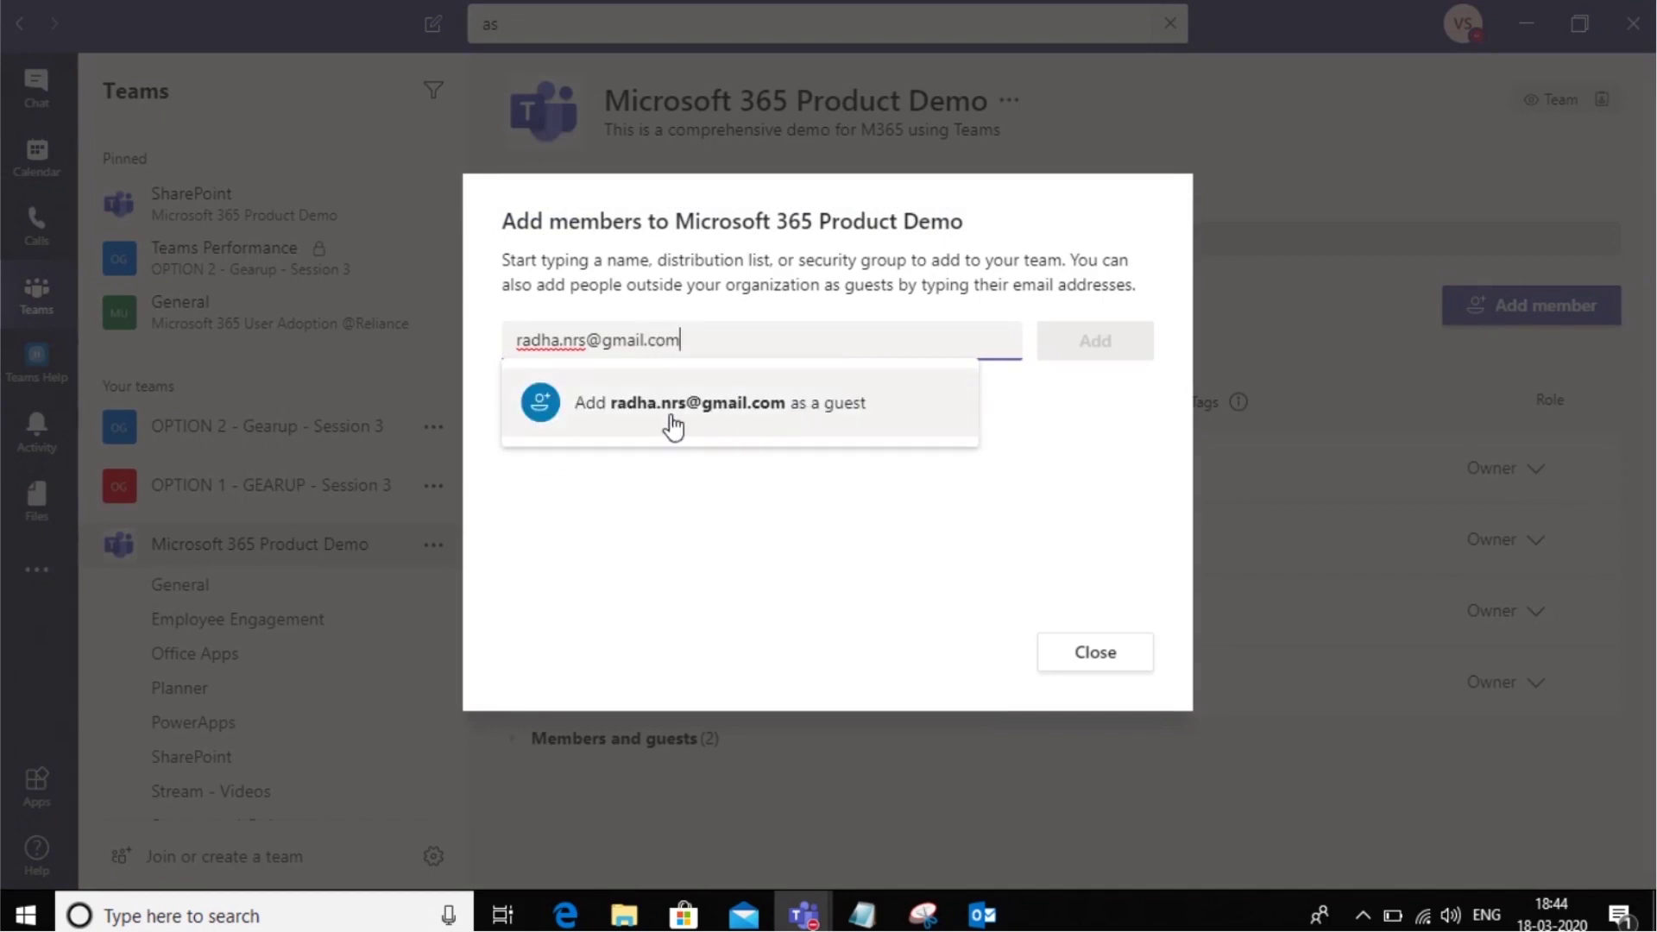
pyautogui.click(764, 423)
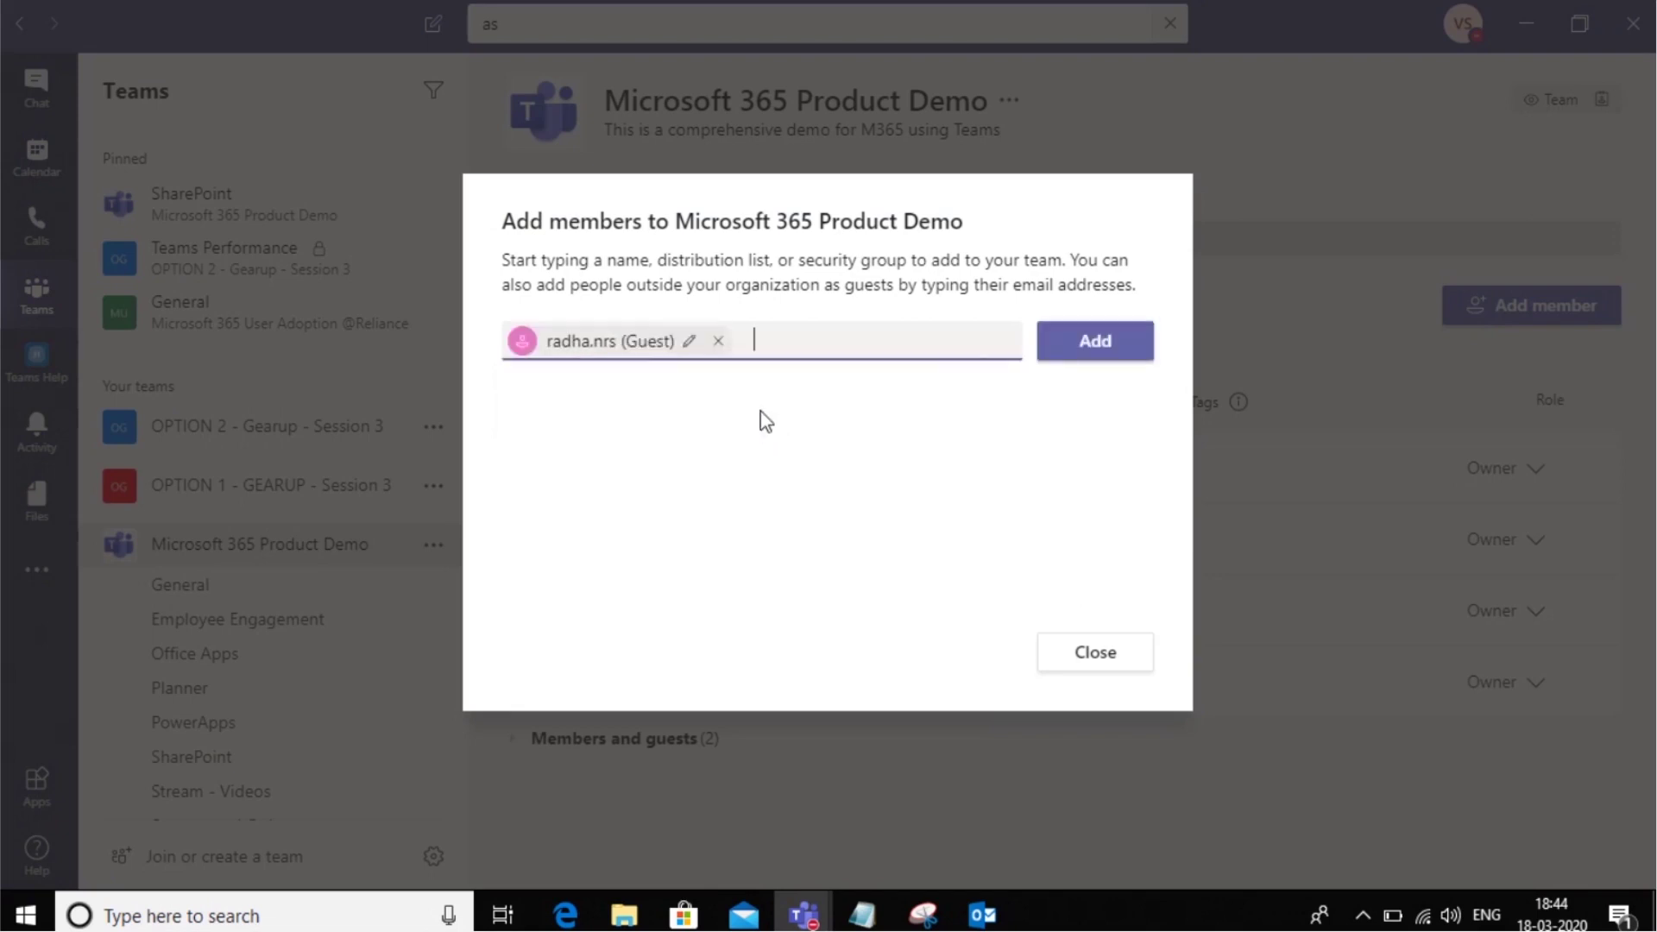
pyautogui.click(1095, 342)
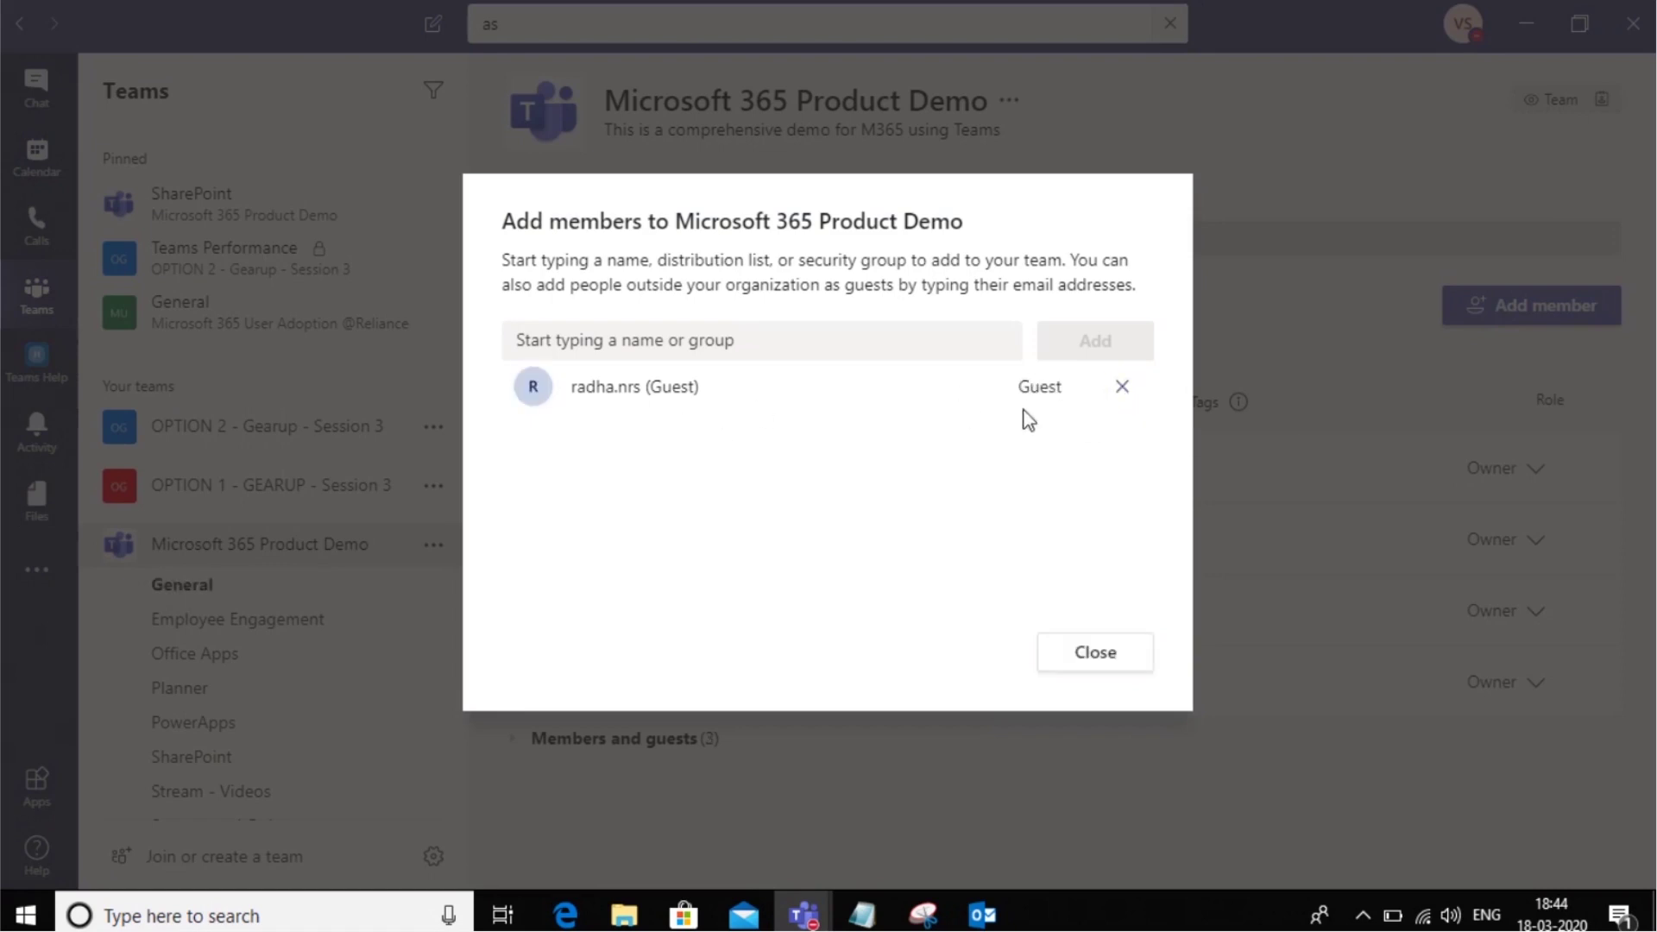
pyautogui.click(1117, 656)
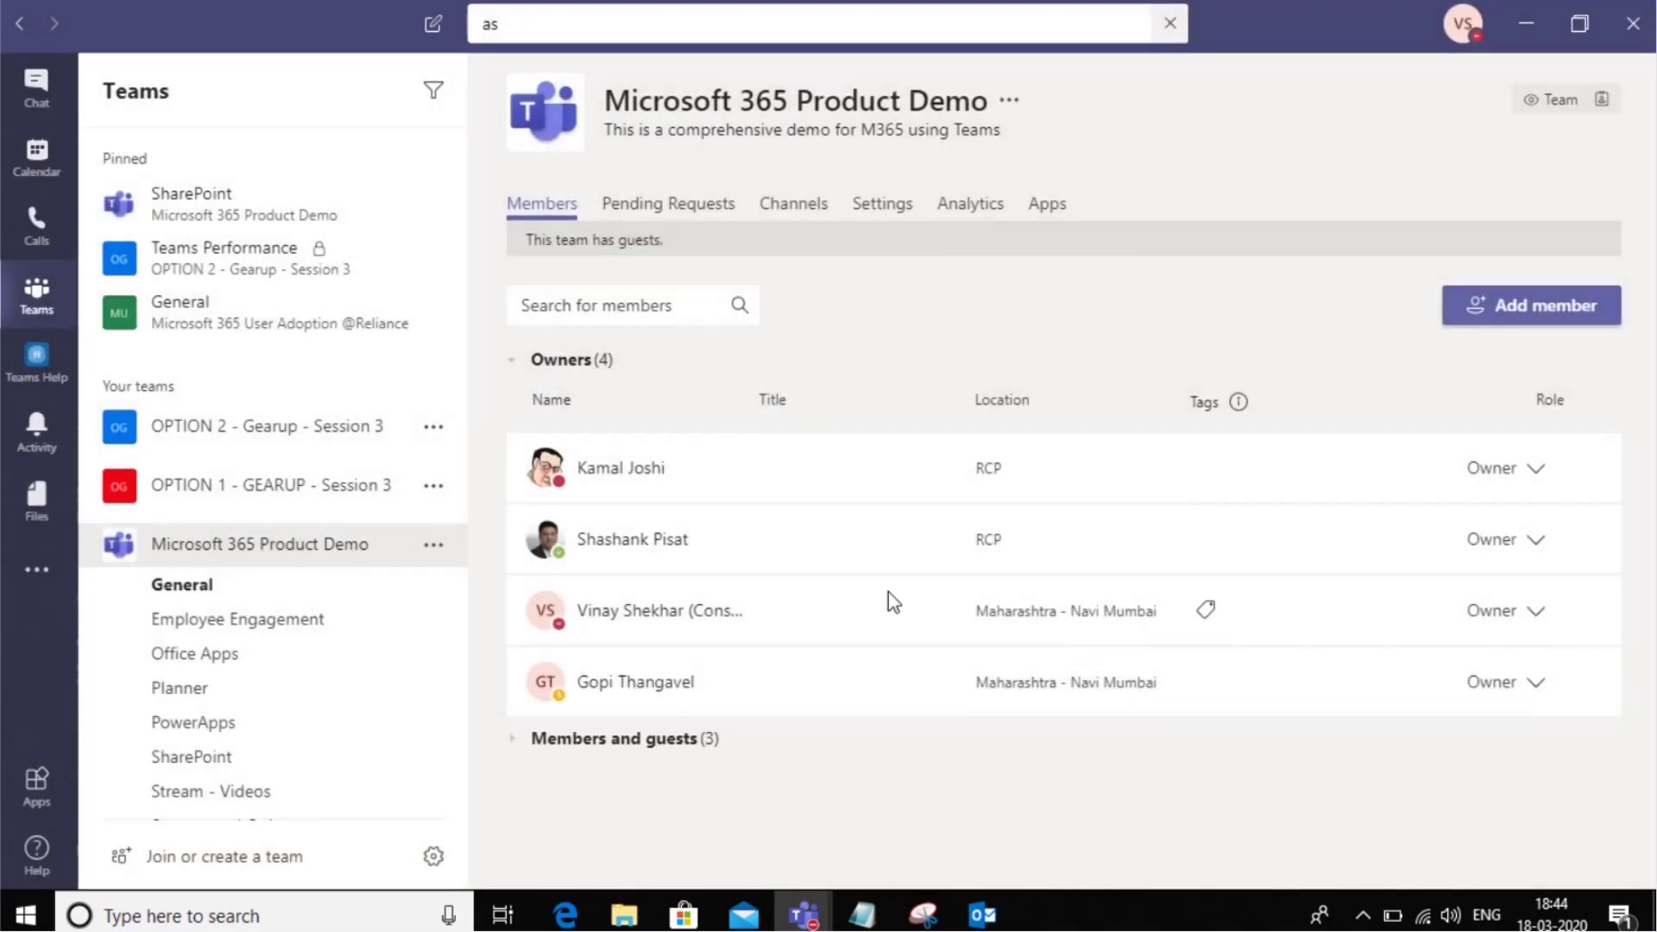
# In Gmail, open the 'You have been added as a guest' Teams invitation email.
pyautogui.hotkey('alt', 'Tab')
pyautogui.hotkey('alt', 'Tab')
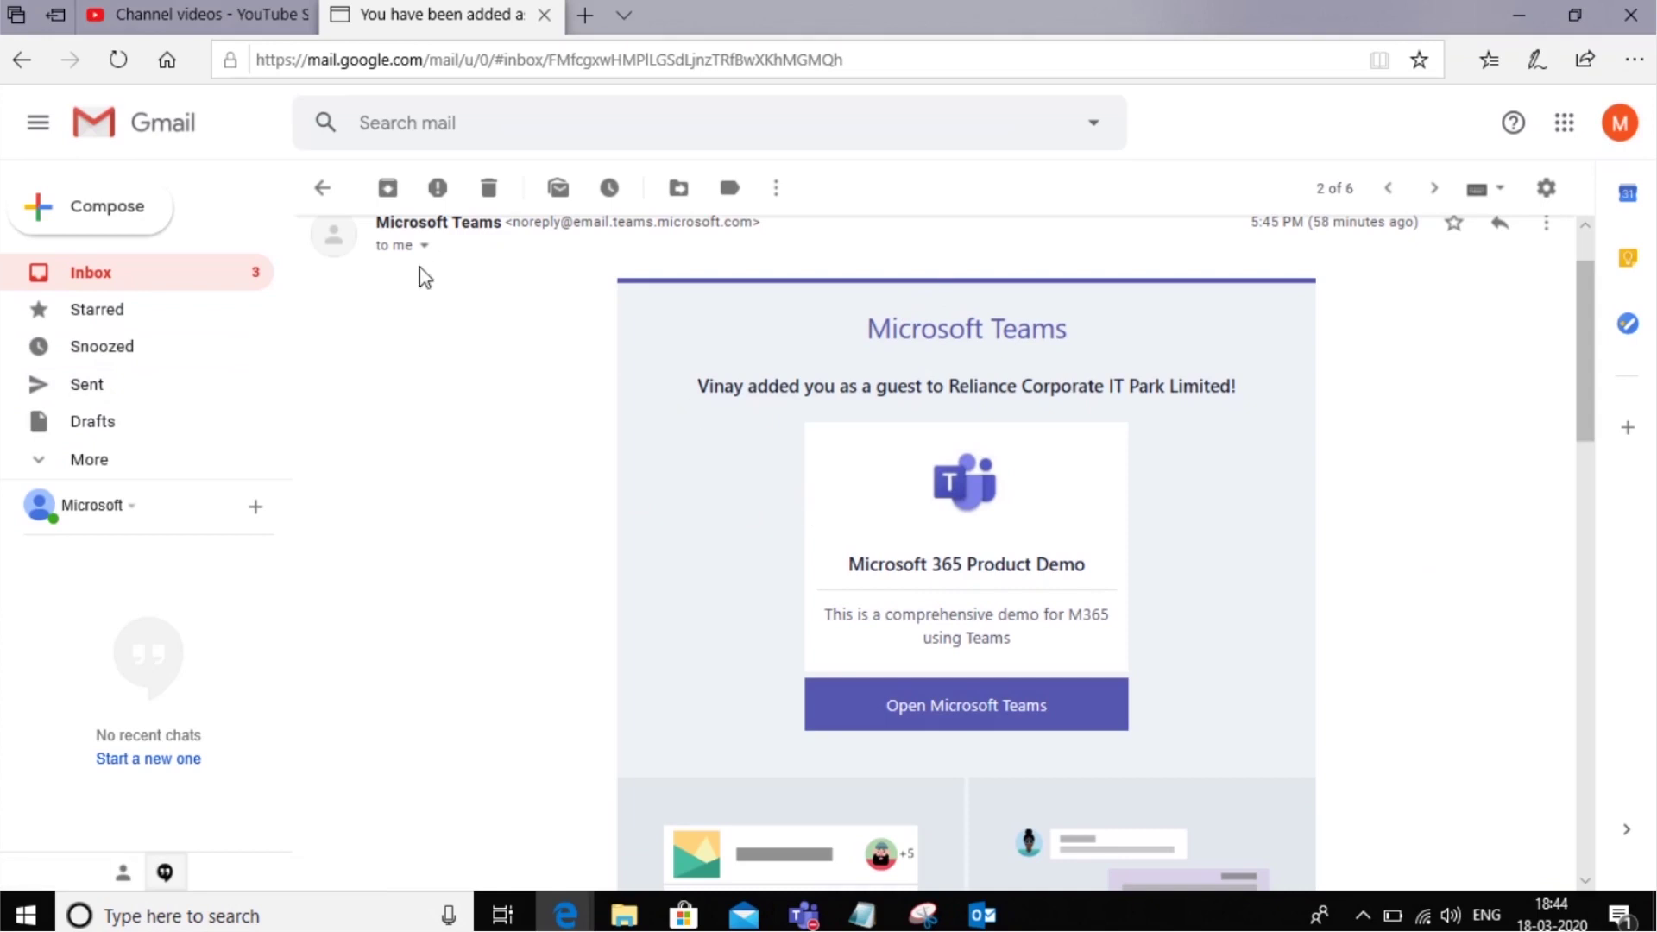
pyautogui.click(322, 187)
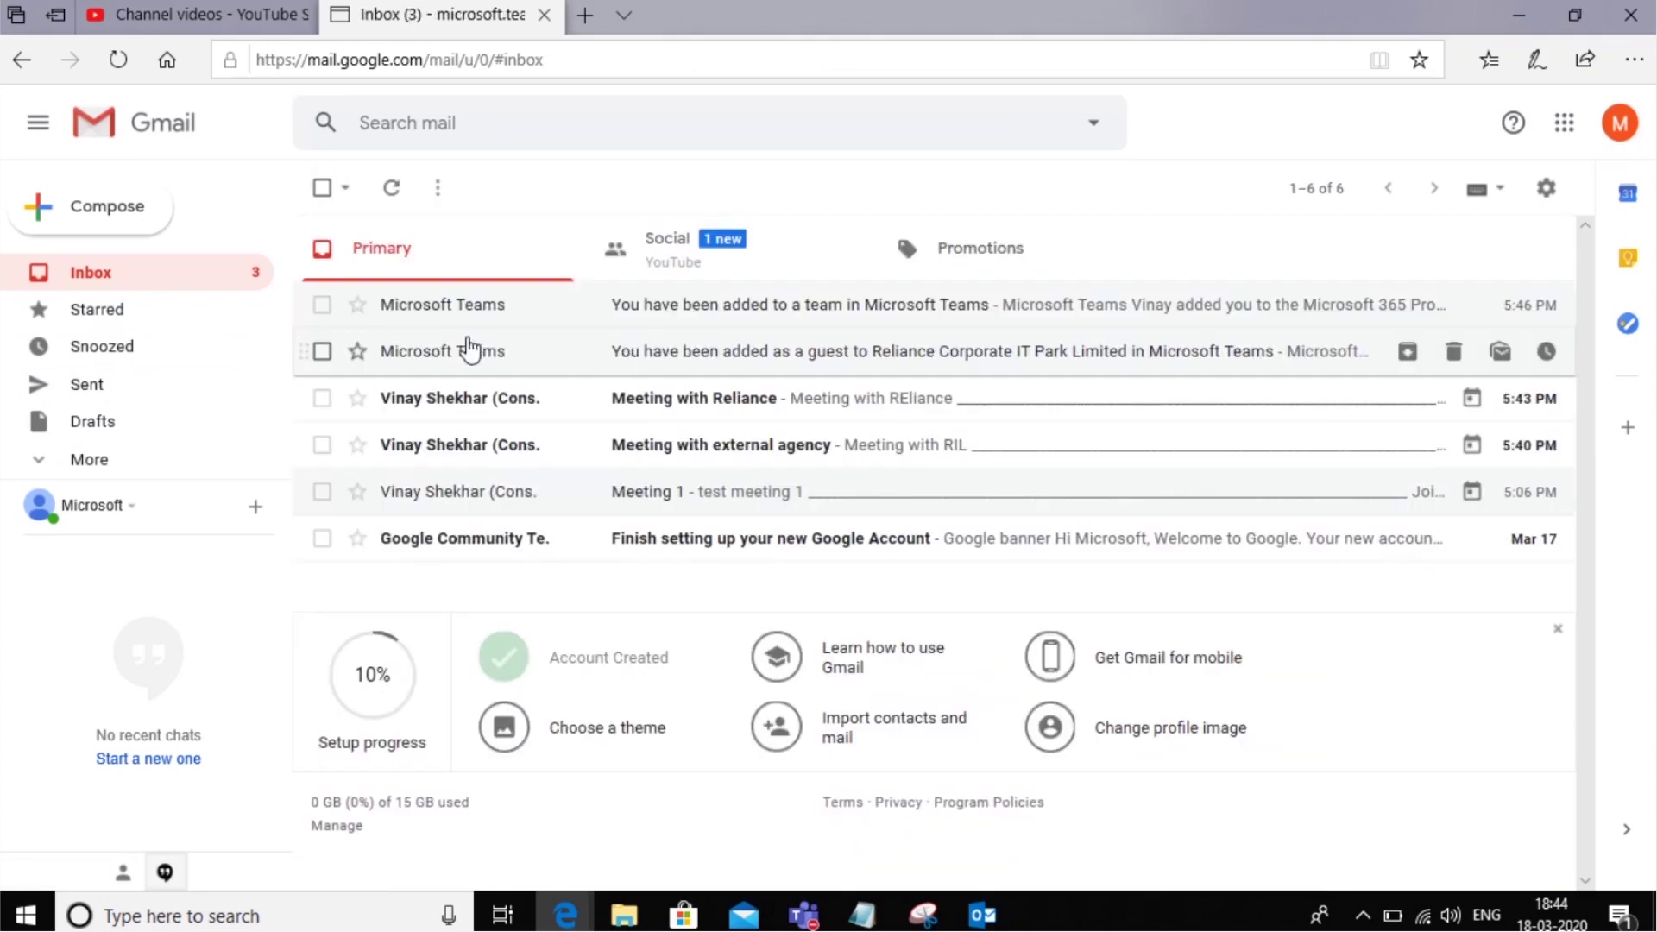
pyautogui.click(1130, 350)
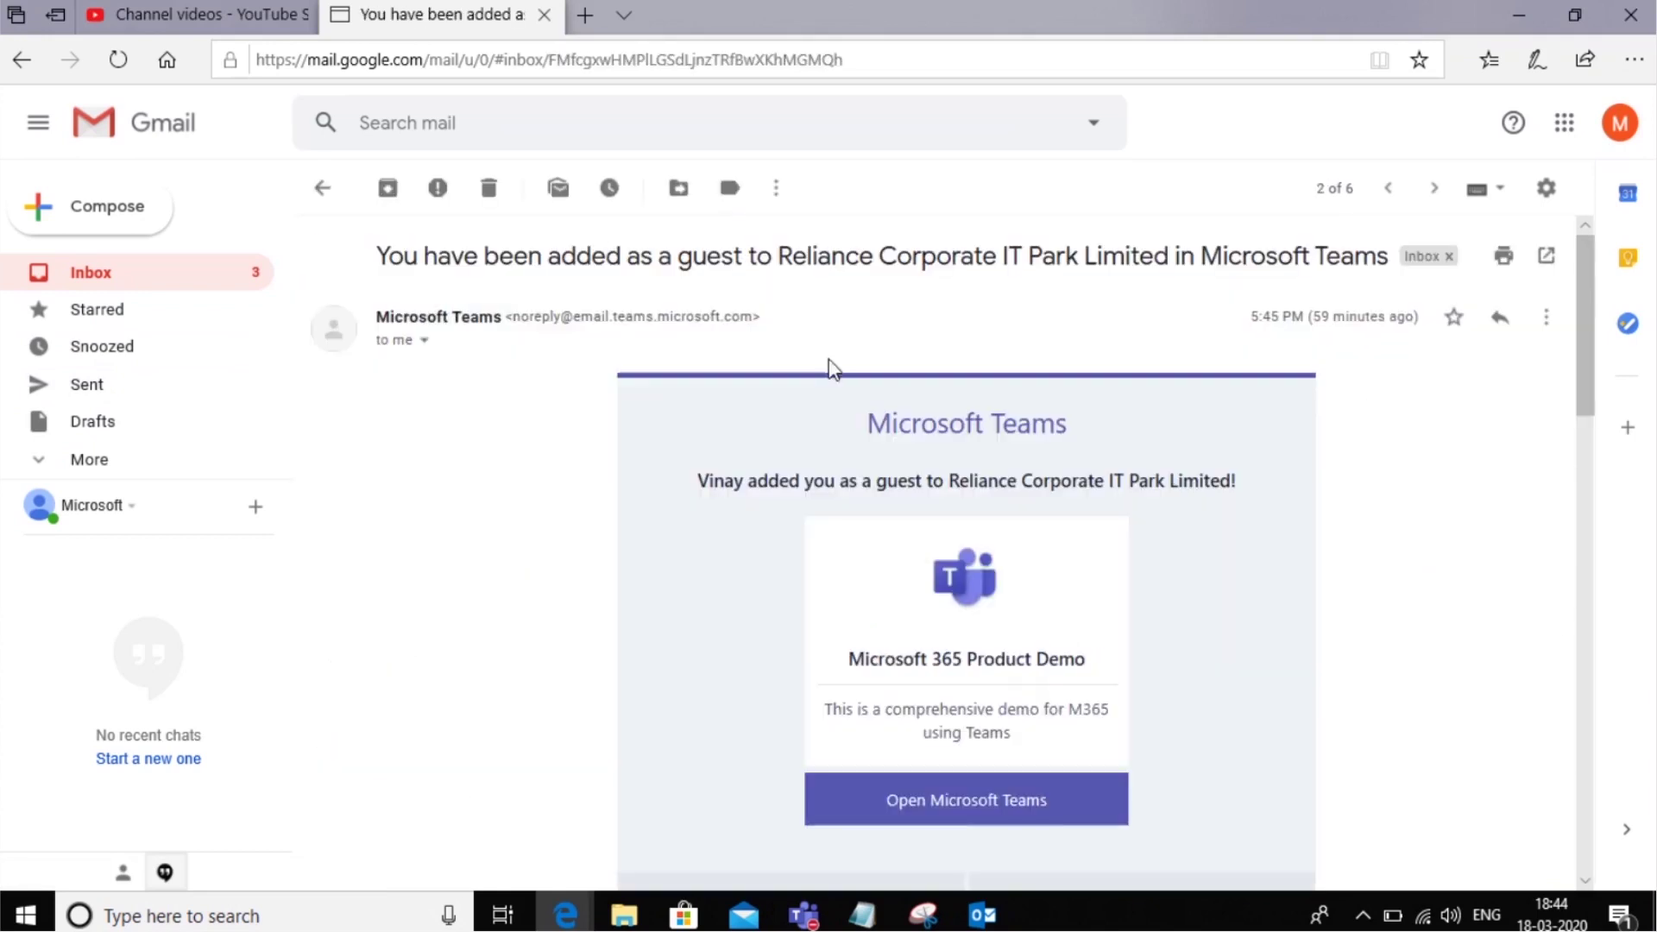
pyautogui.moveTo(883, 653); pyautogui.dragTo(1116, 670)
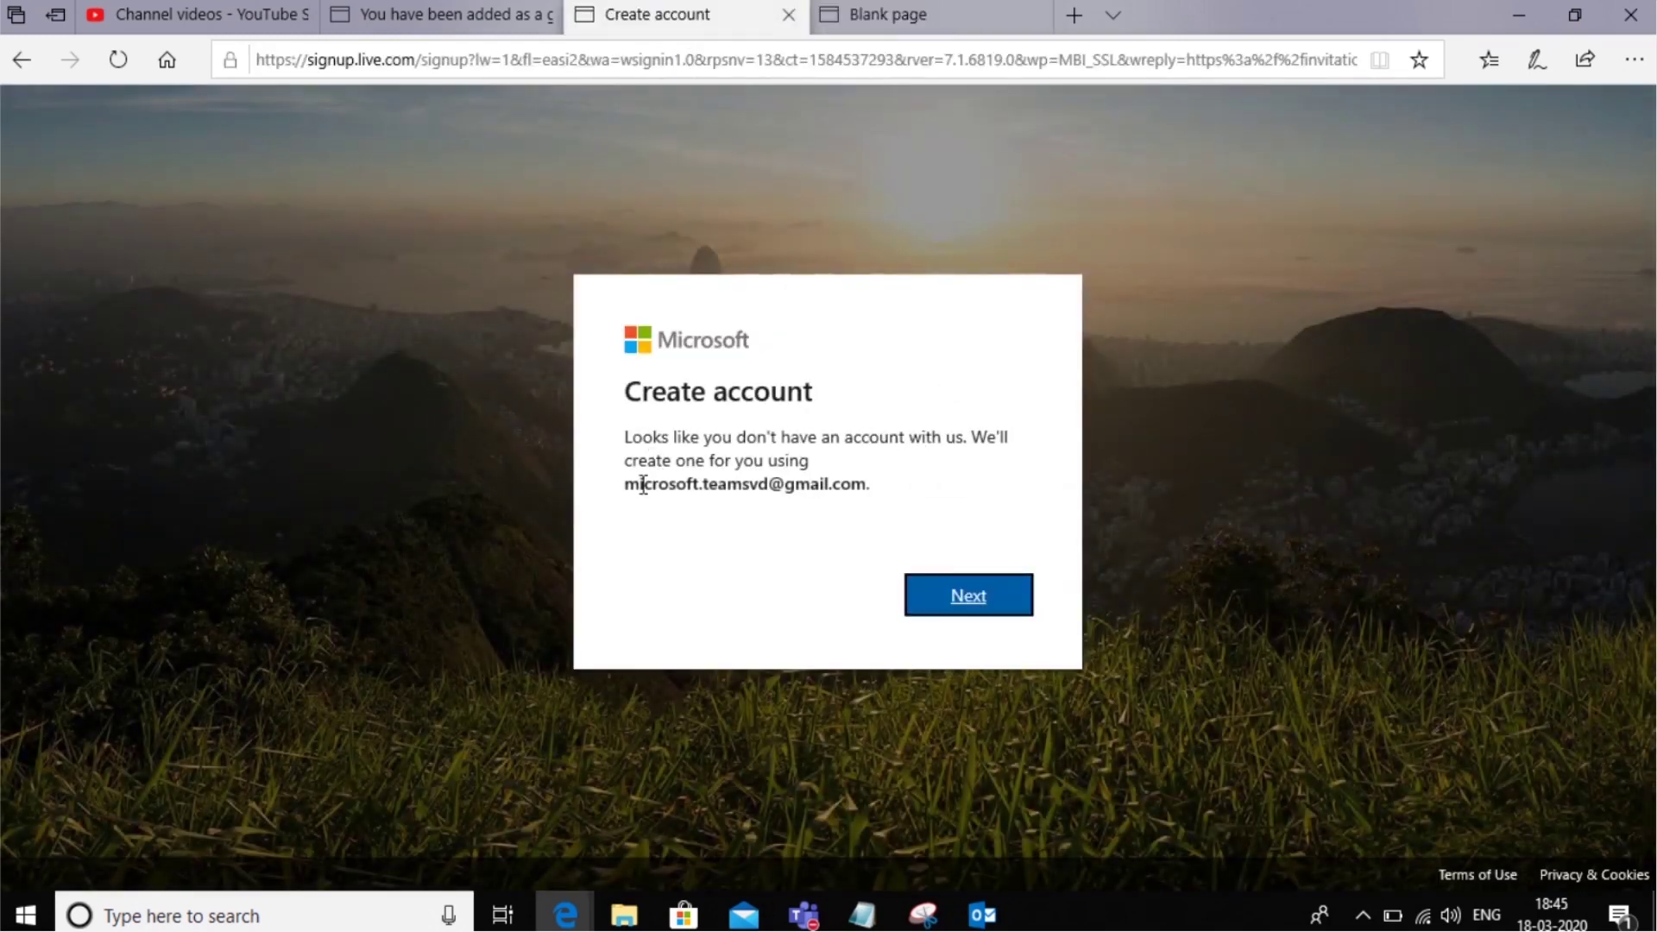
# Continue creating a Microsoft account for the guest's address and submit a password.
pyautogui.doubleClick(863, 485)
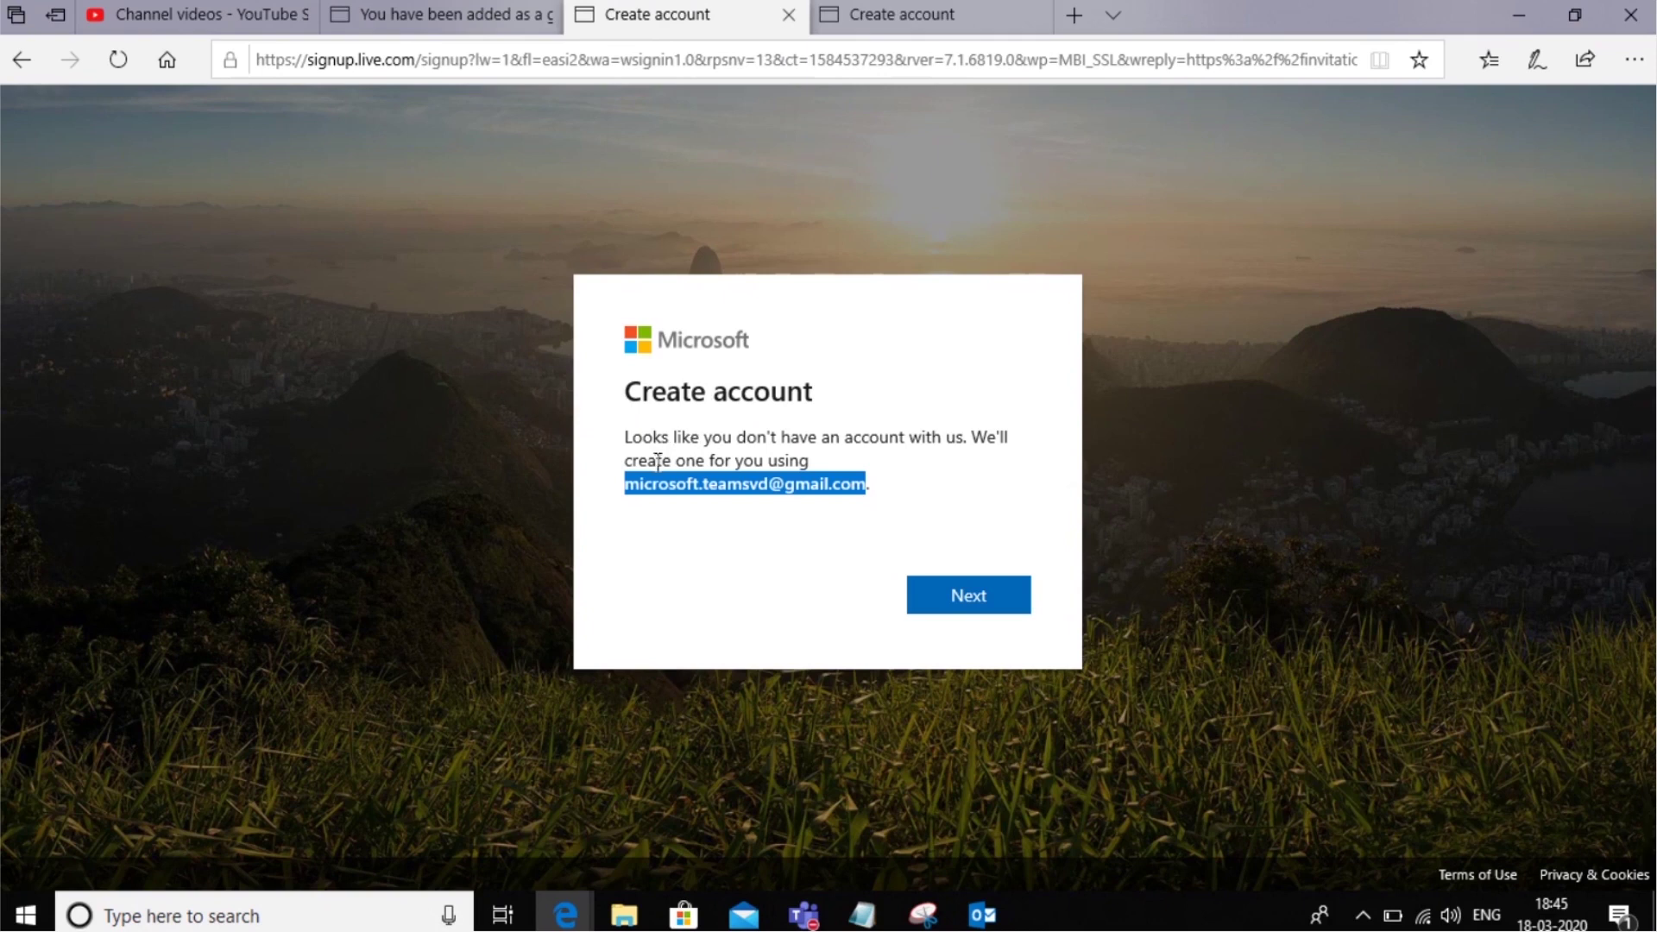
pyautogui.click(857, 466)
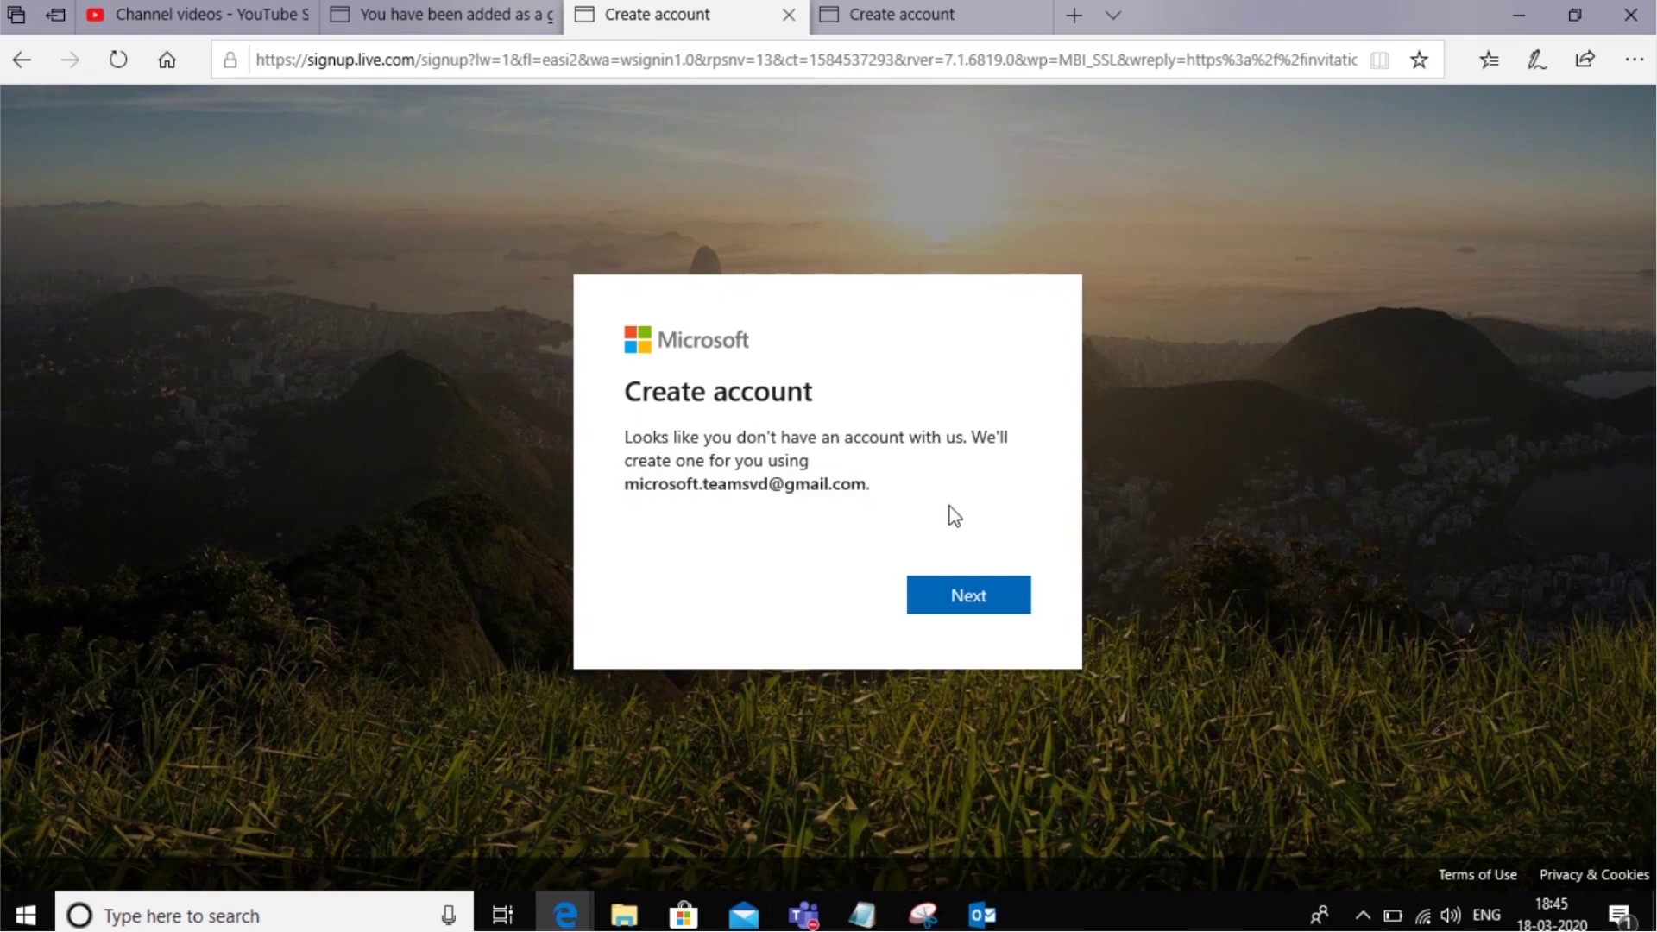
pyautogui.click(966, 595)
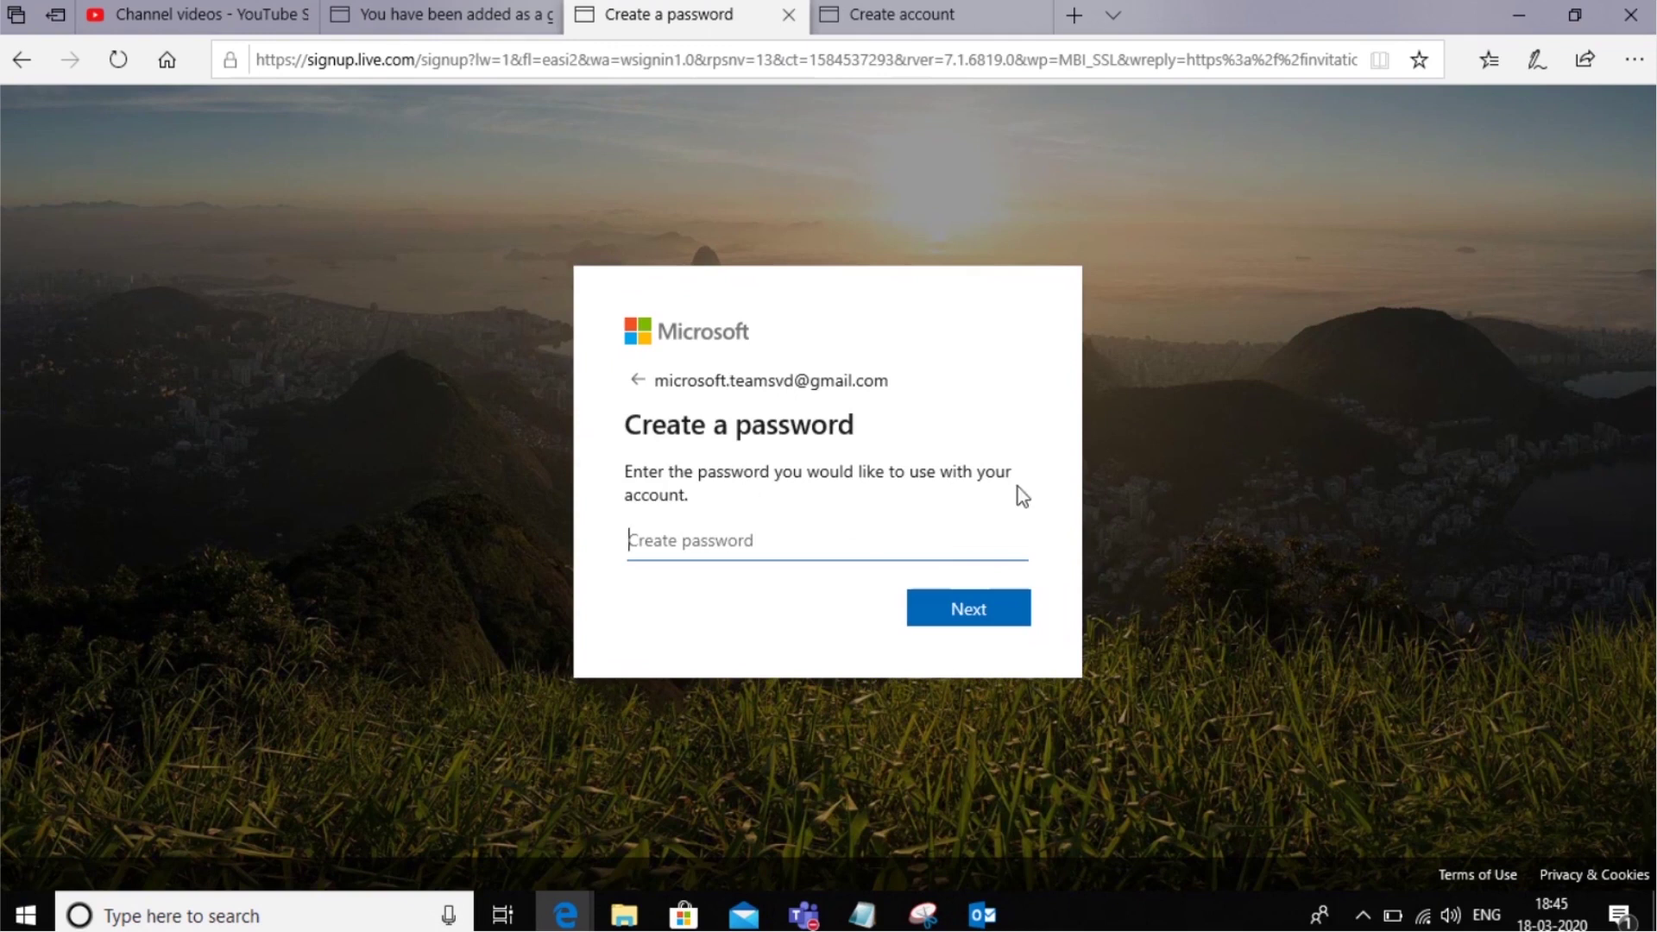
pyautogui.write('••')
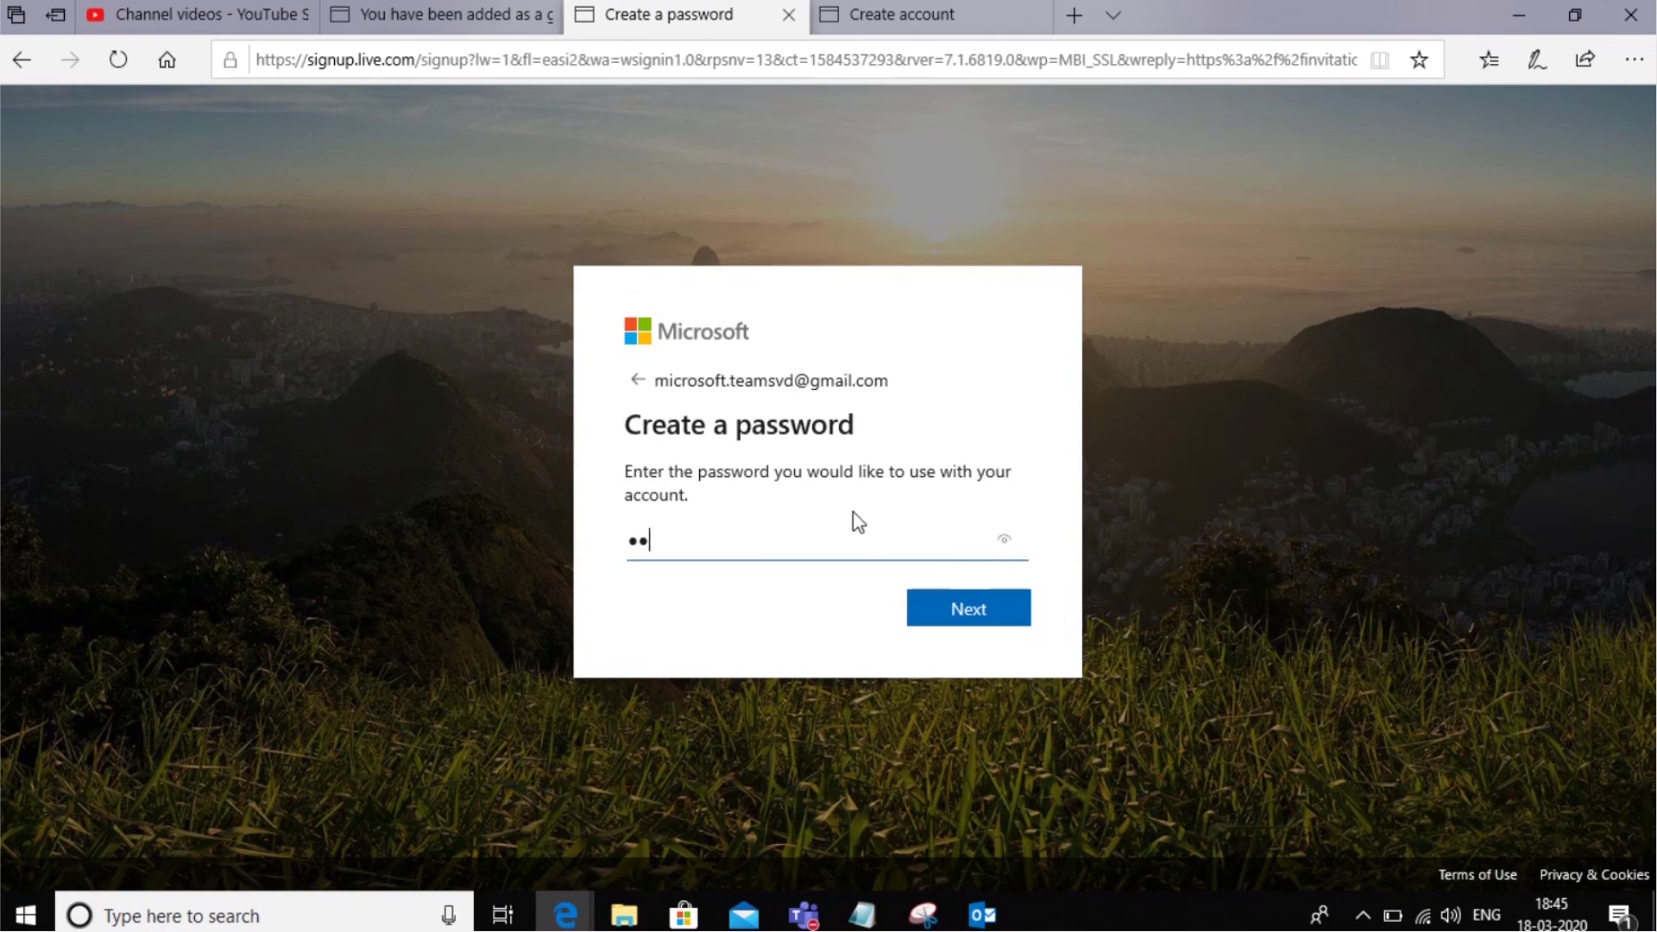
pyautogui.press('Return')
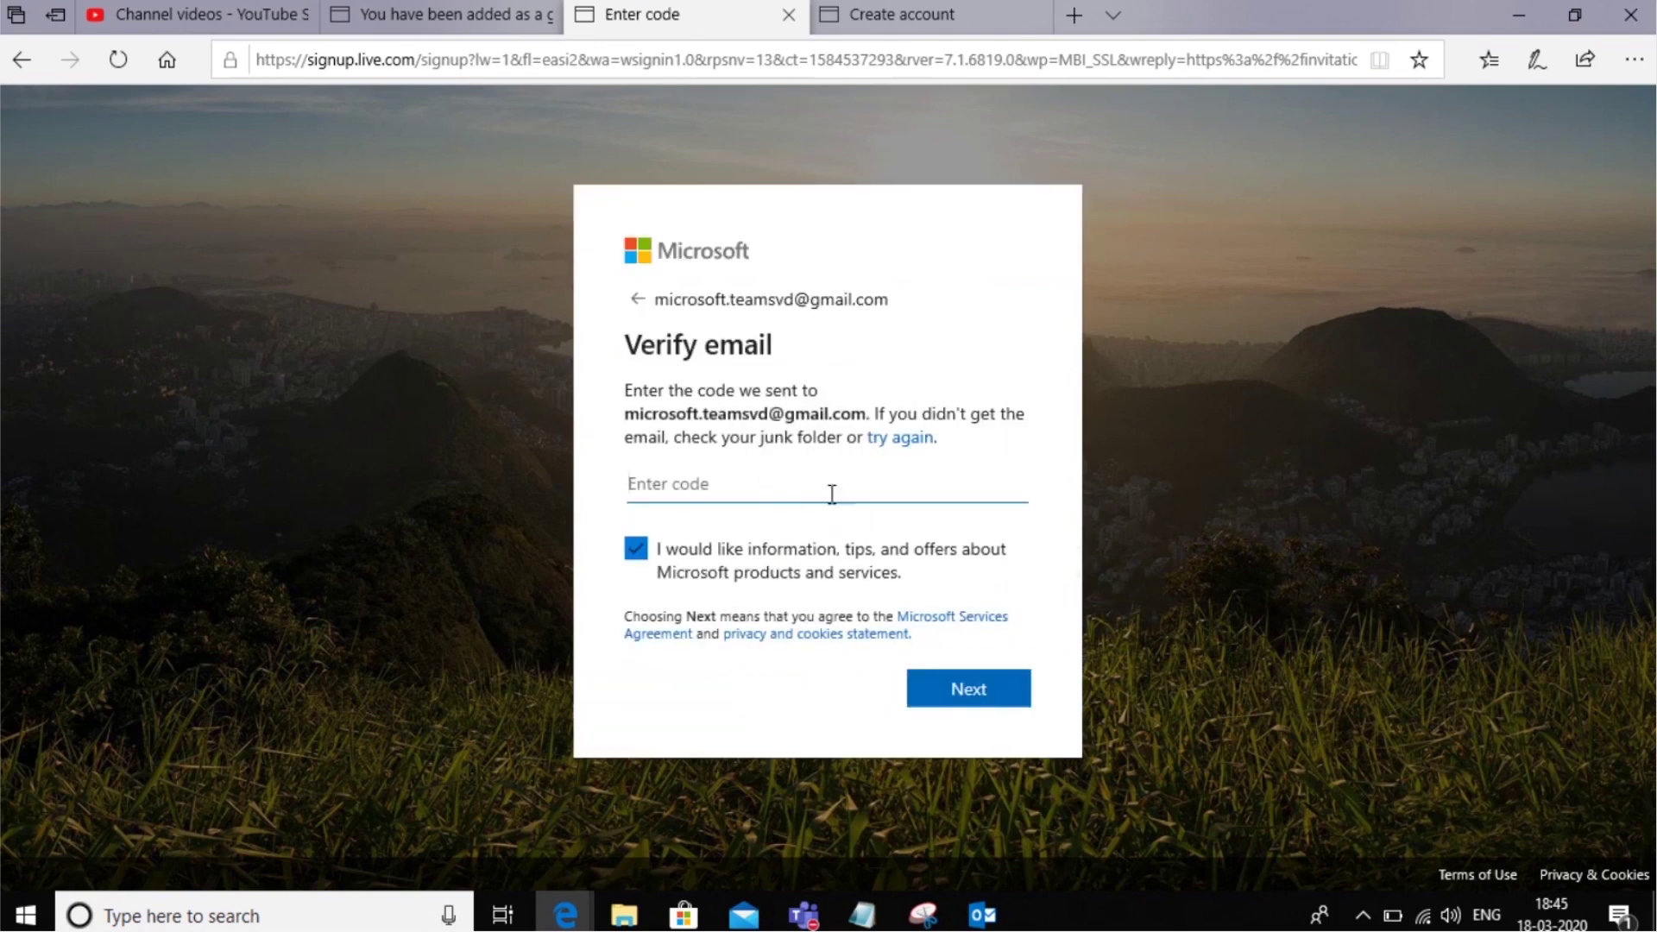
# Open the Microsoft 'Verify your email address' code email in Gmail.
pyautogui.click(408, 13)
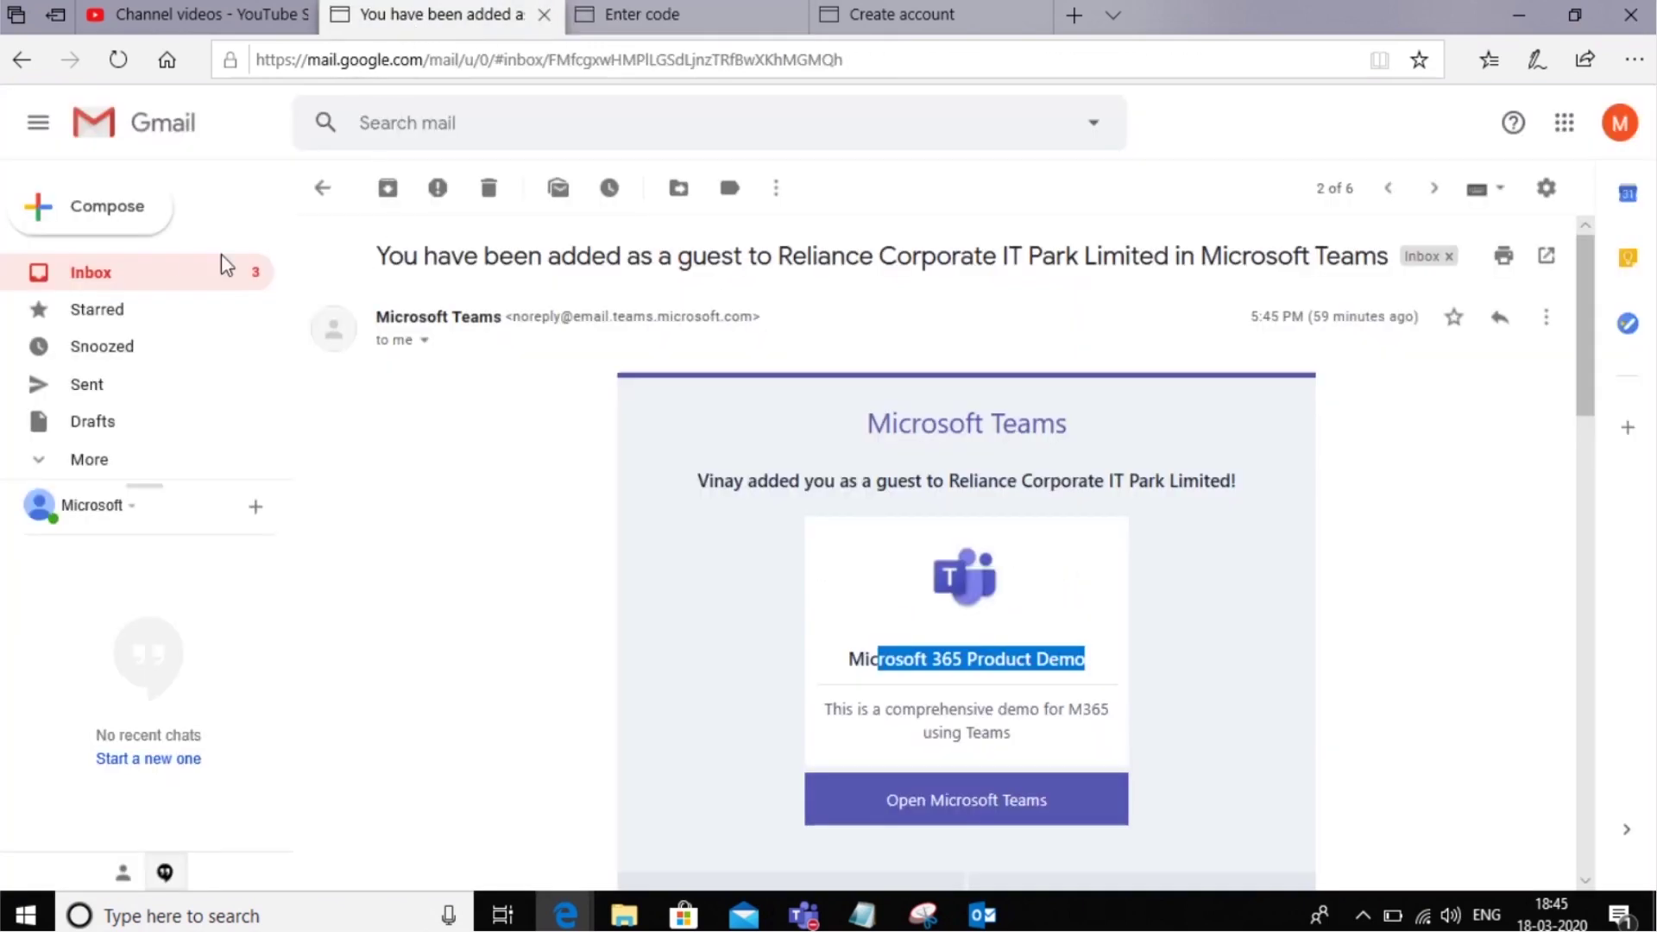
pyautogui.click(189, 276)
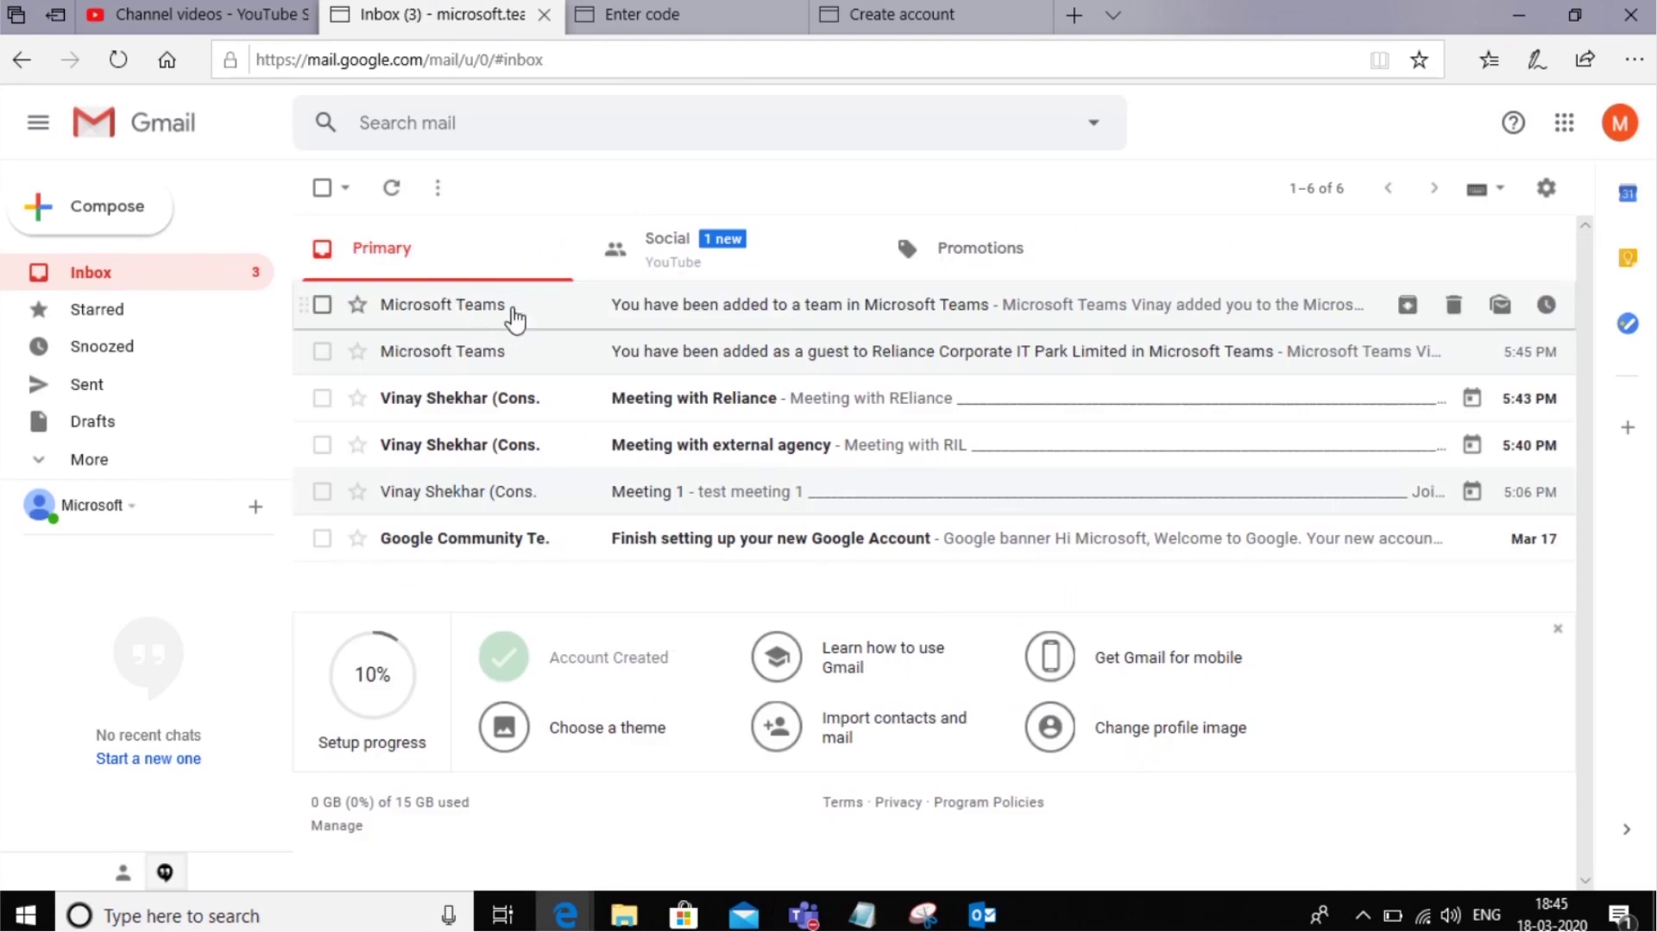
pyautogui.click(559, 310)
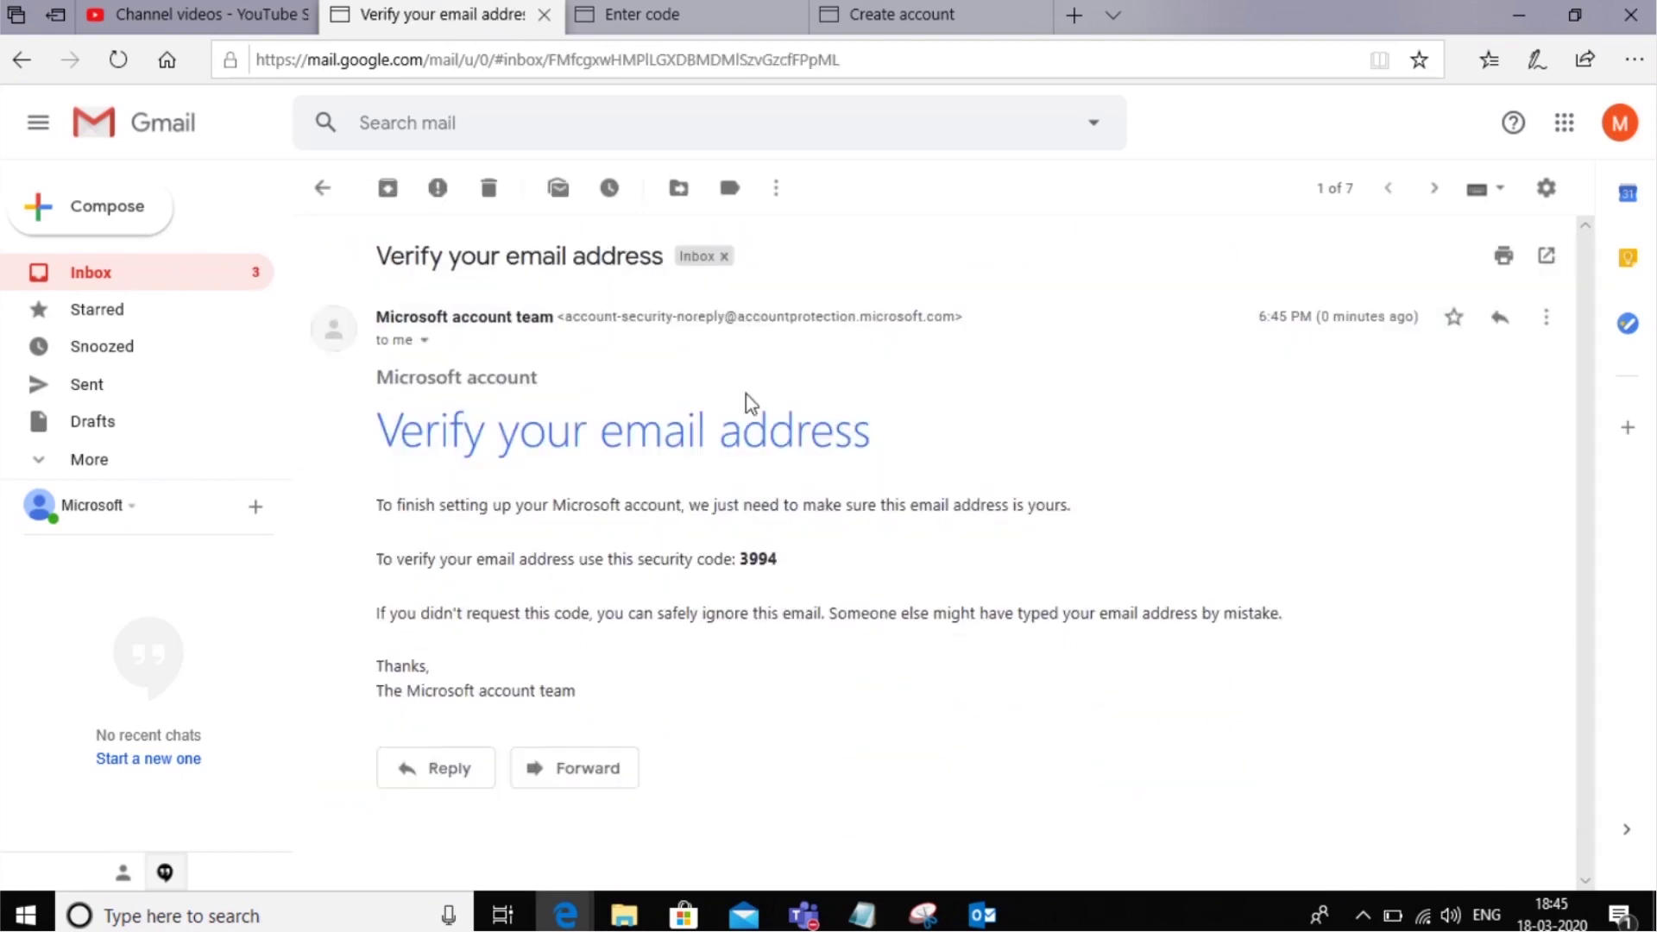
pyautogui.click(664, 15)
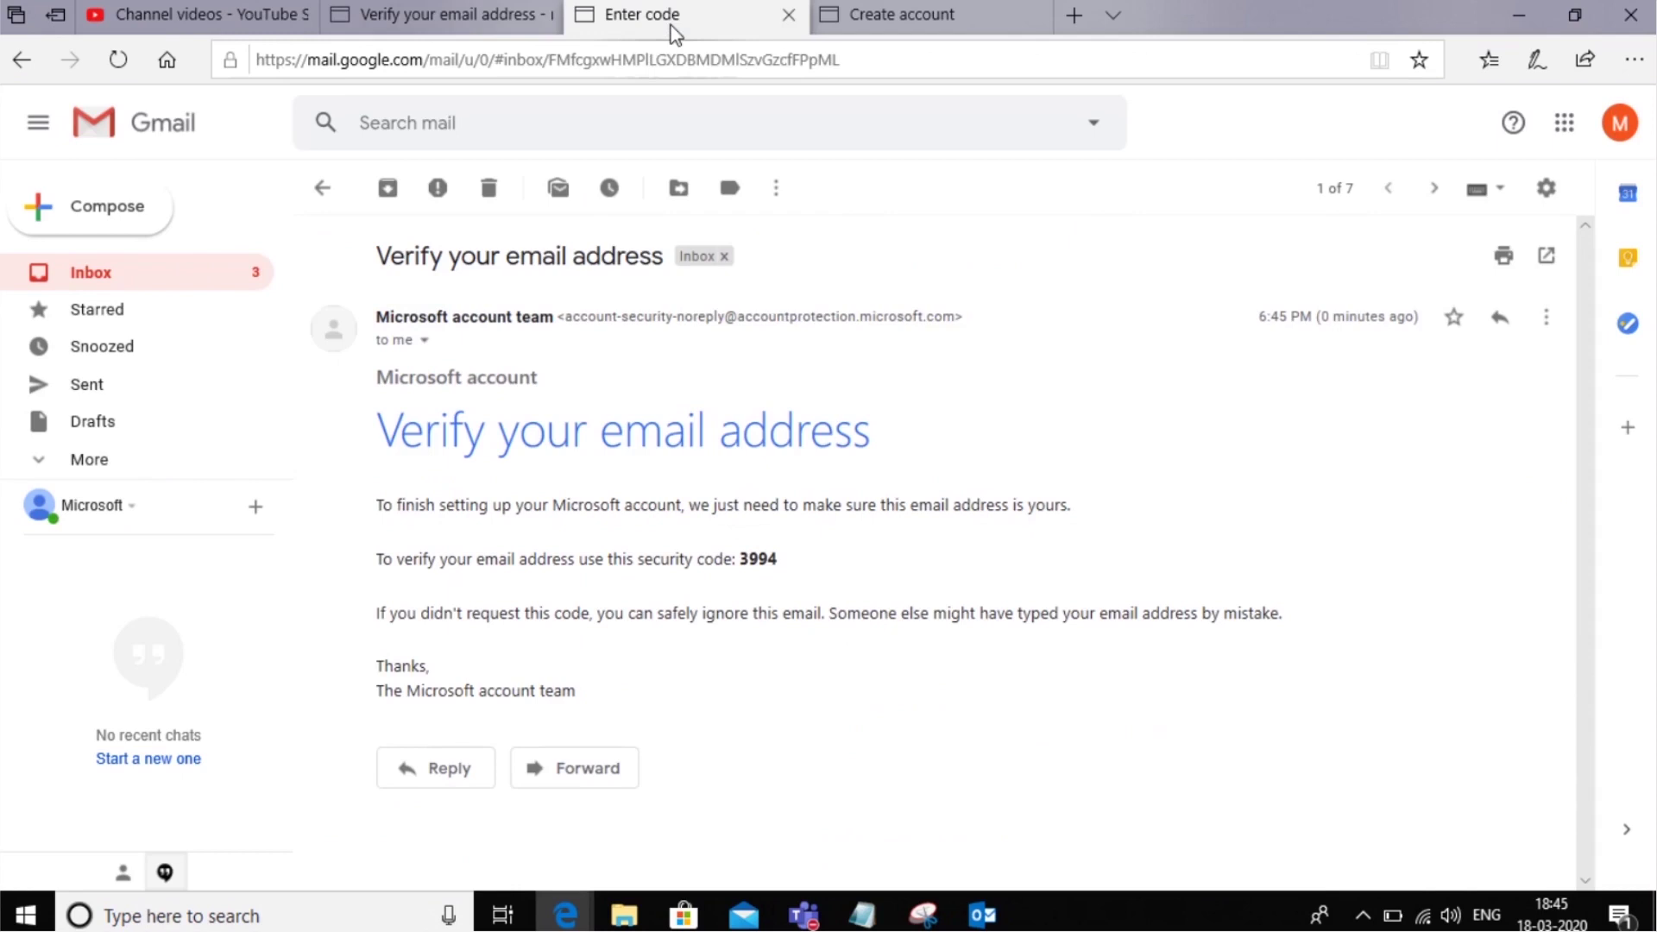
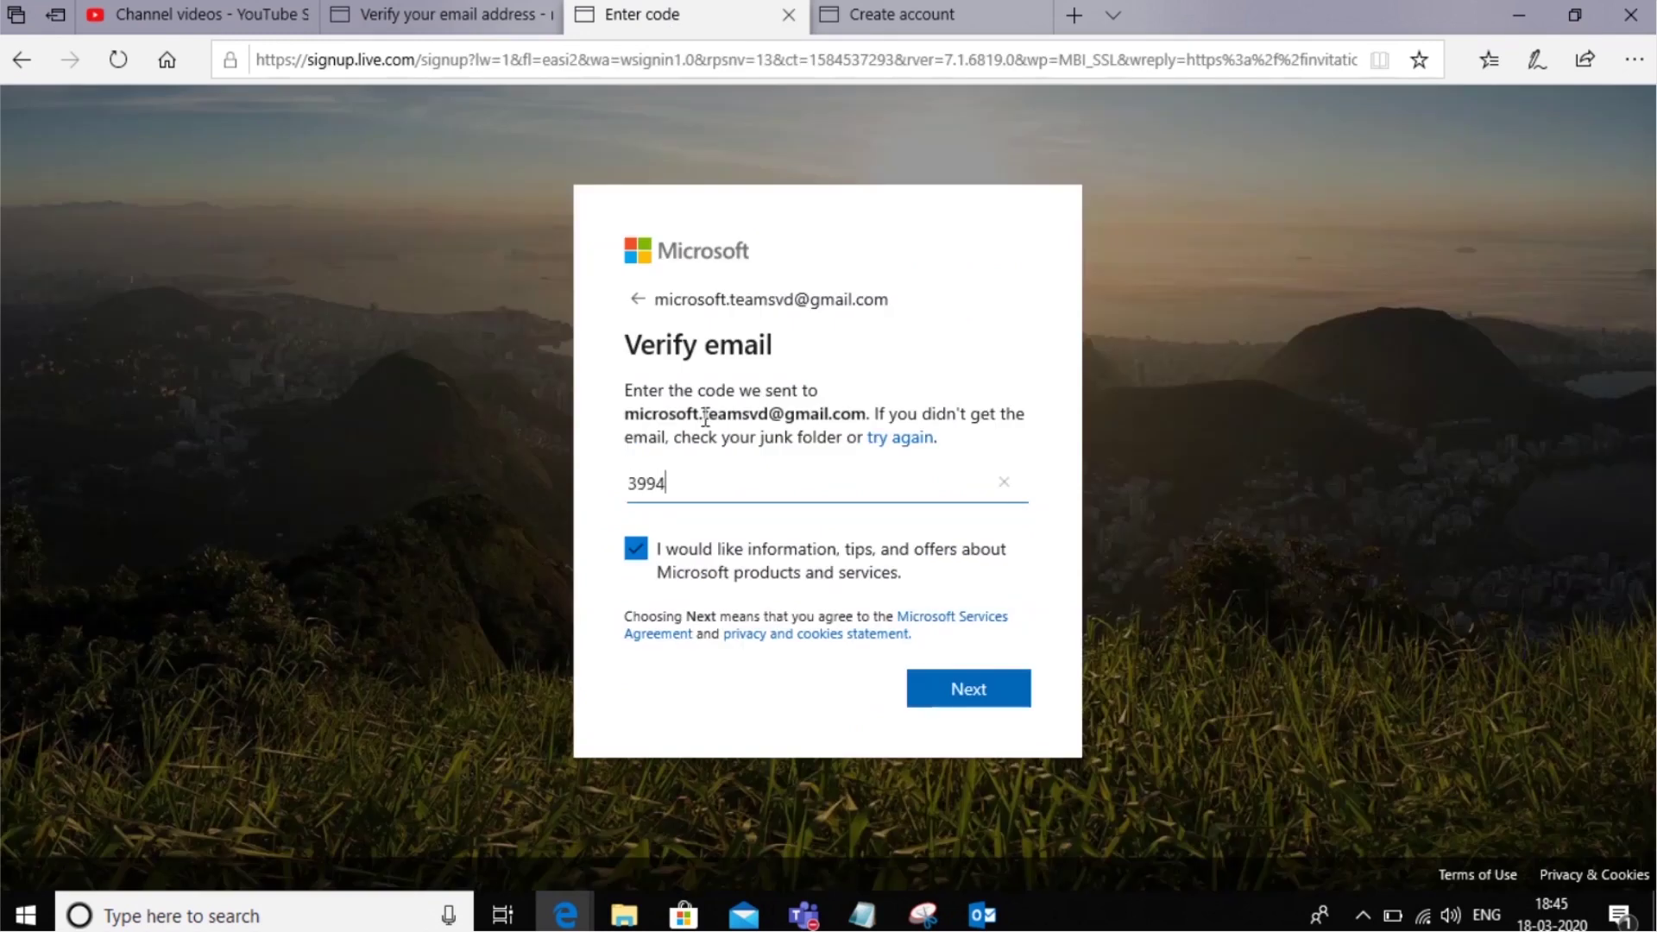
# Enter the verification code, replace the rejected password with a stronger one, and submit the captcha.
pyautogui.press('Return')
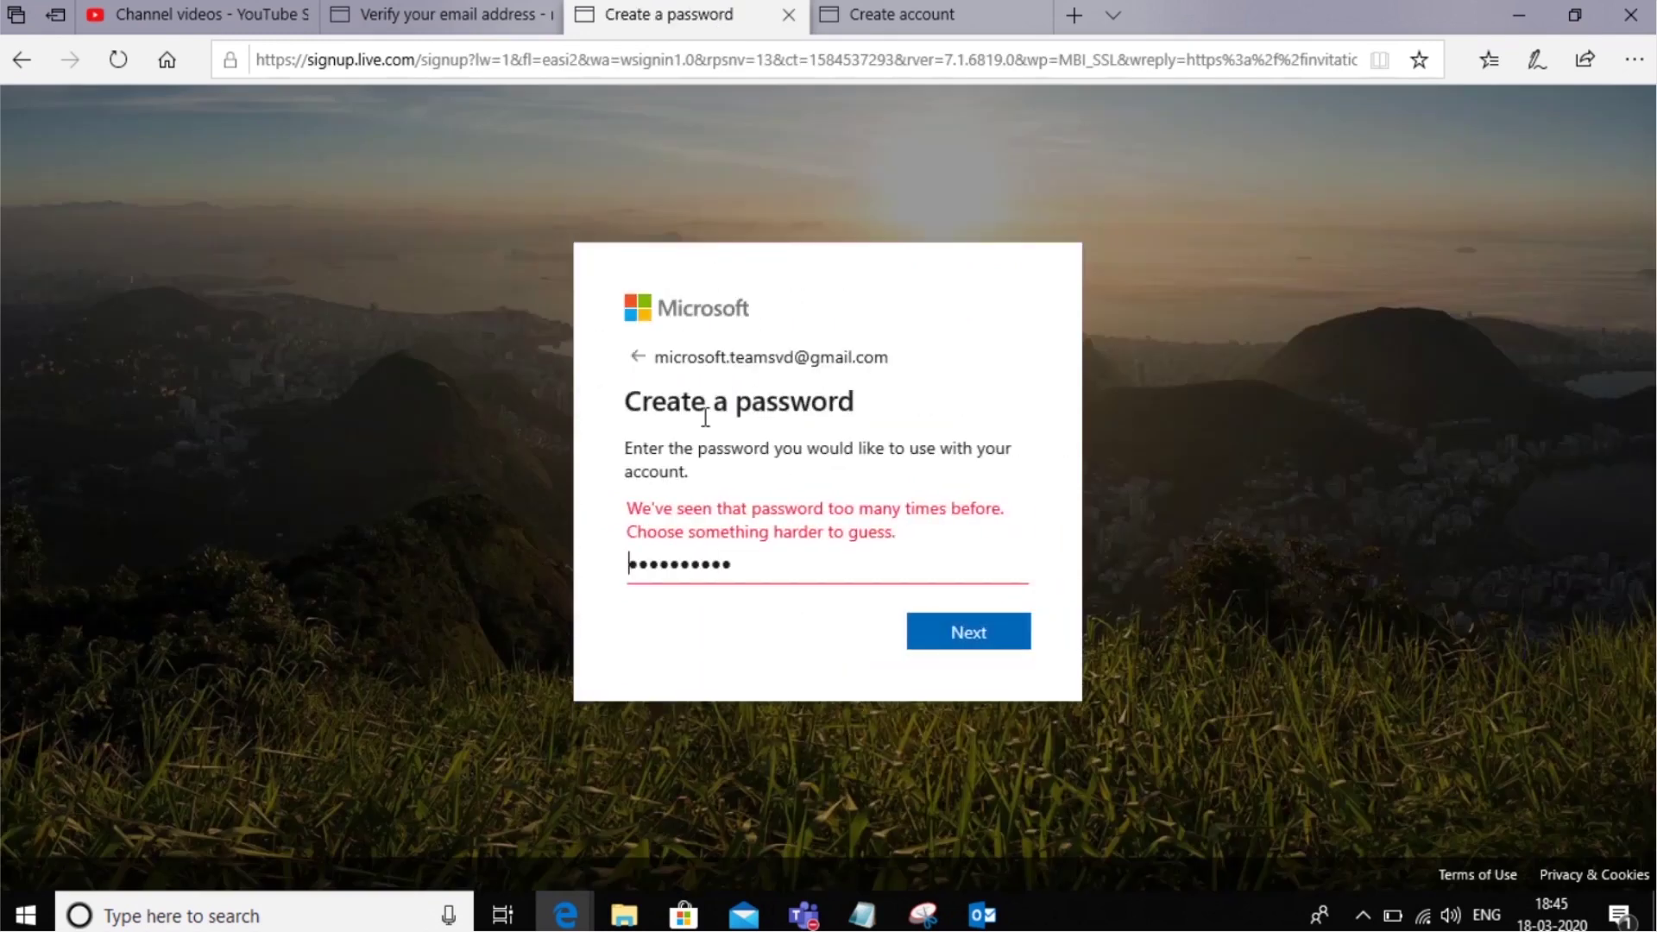
pyautogui.moveTo(846, 565); pyautogui.dragTo(521, 560)
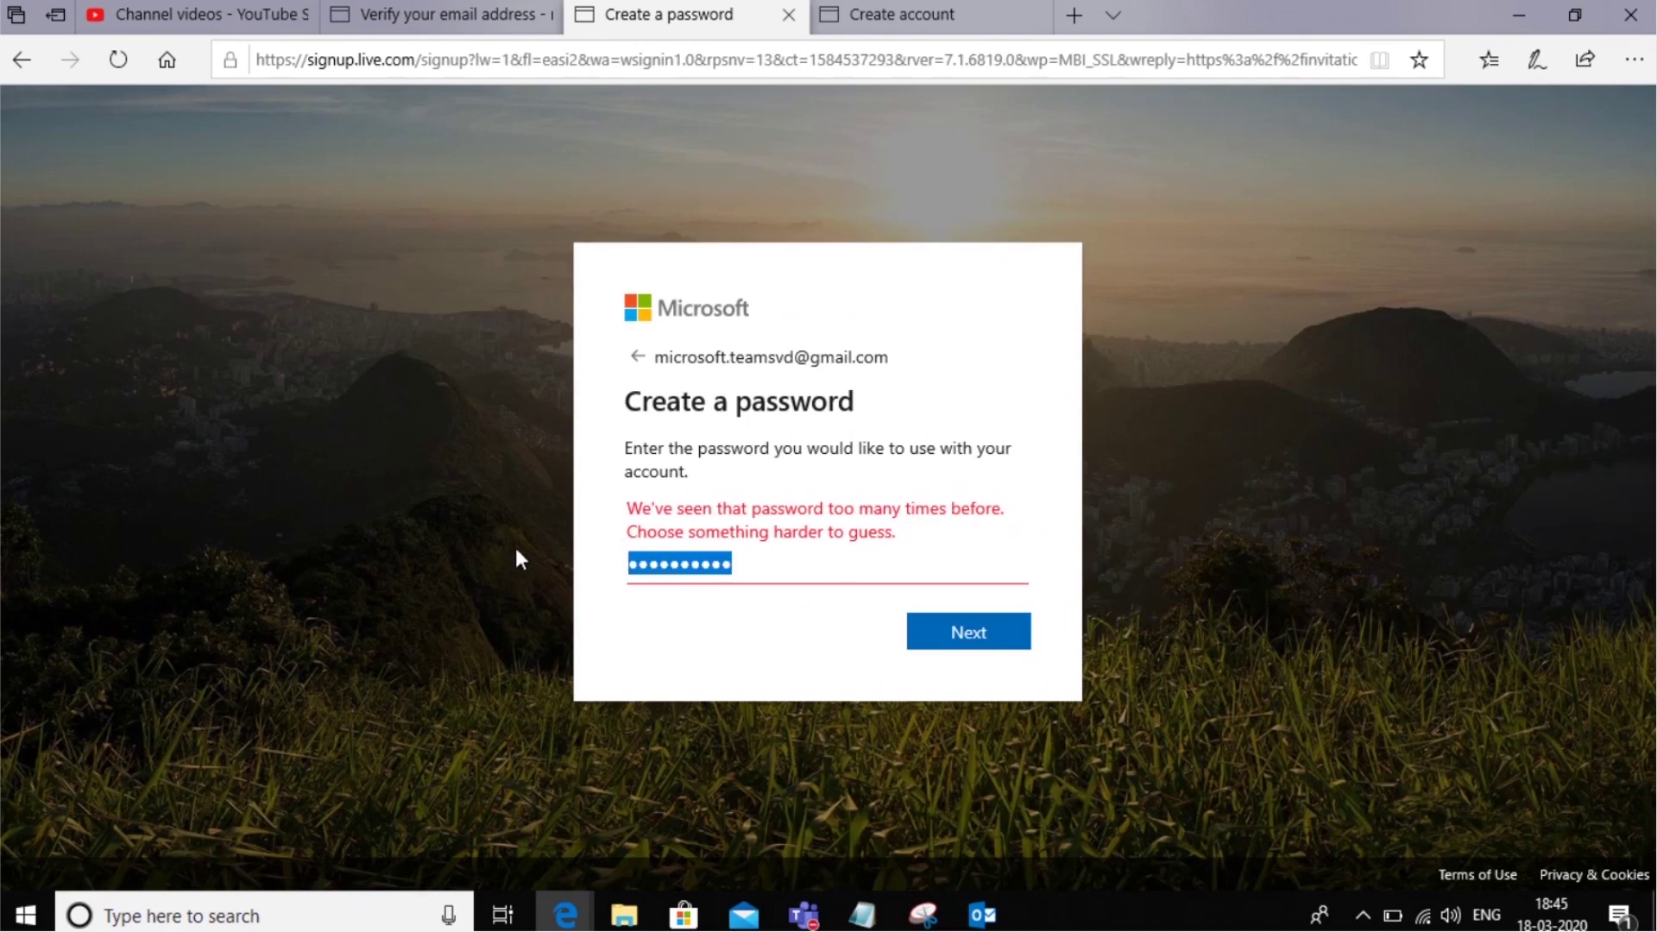
pyautogui.write('•••••••••')
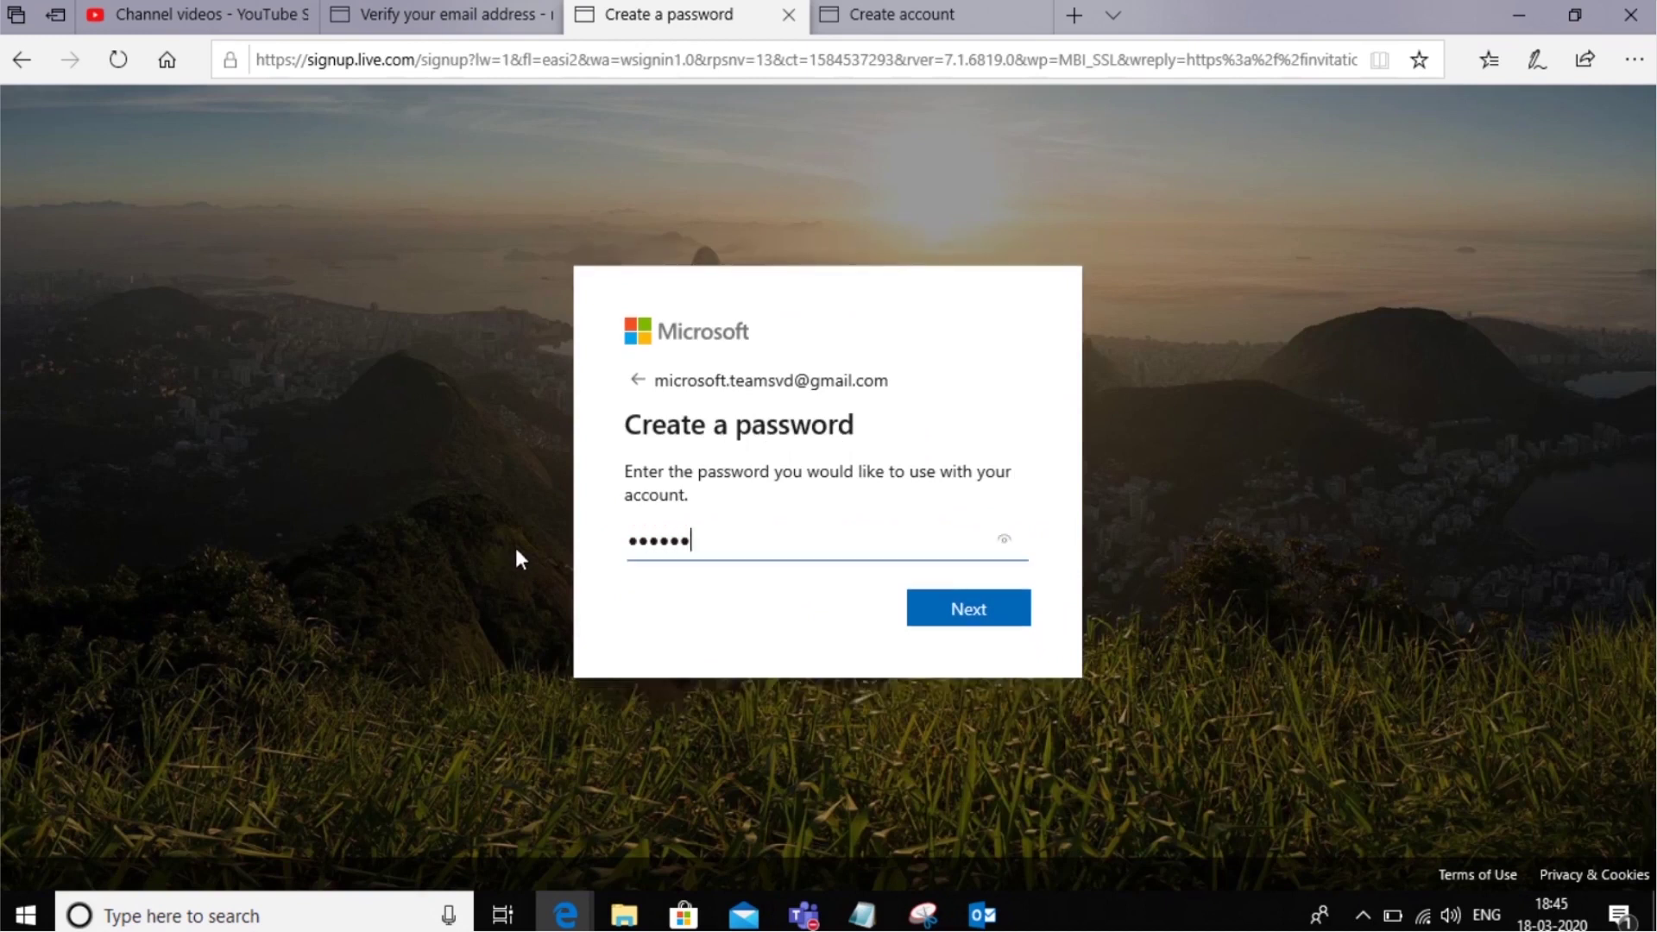
pyautogui.write('•••')
pyautogui.press('Return')
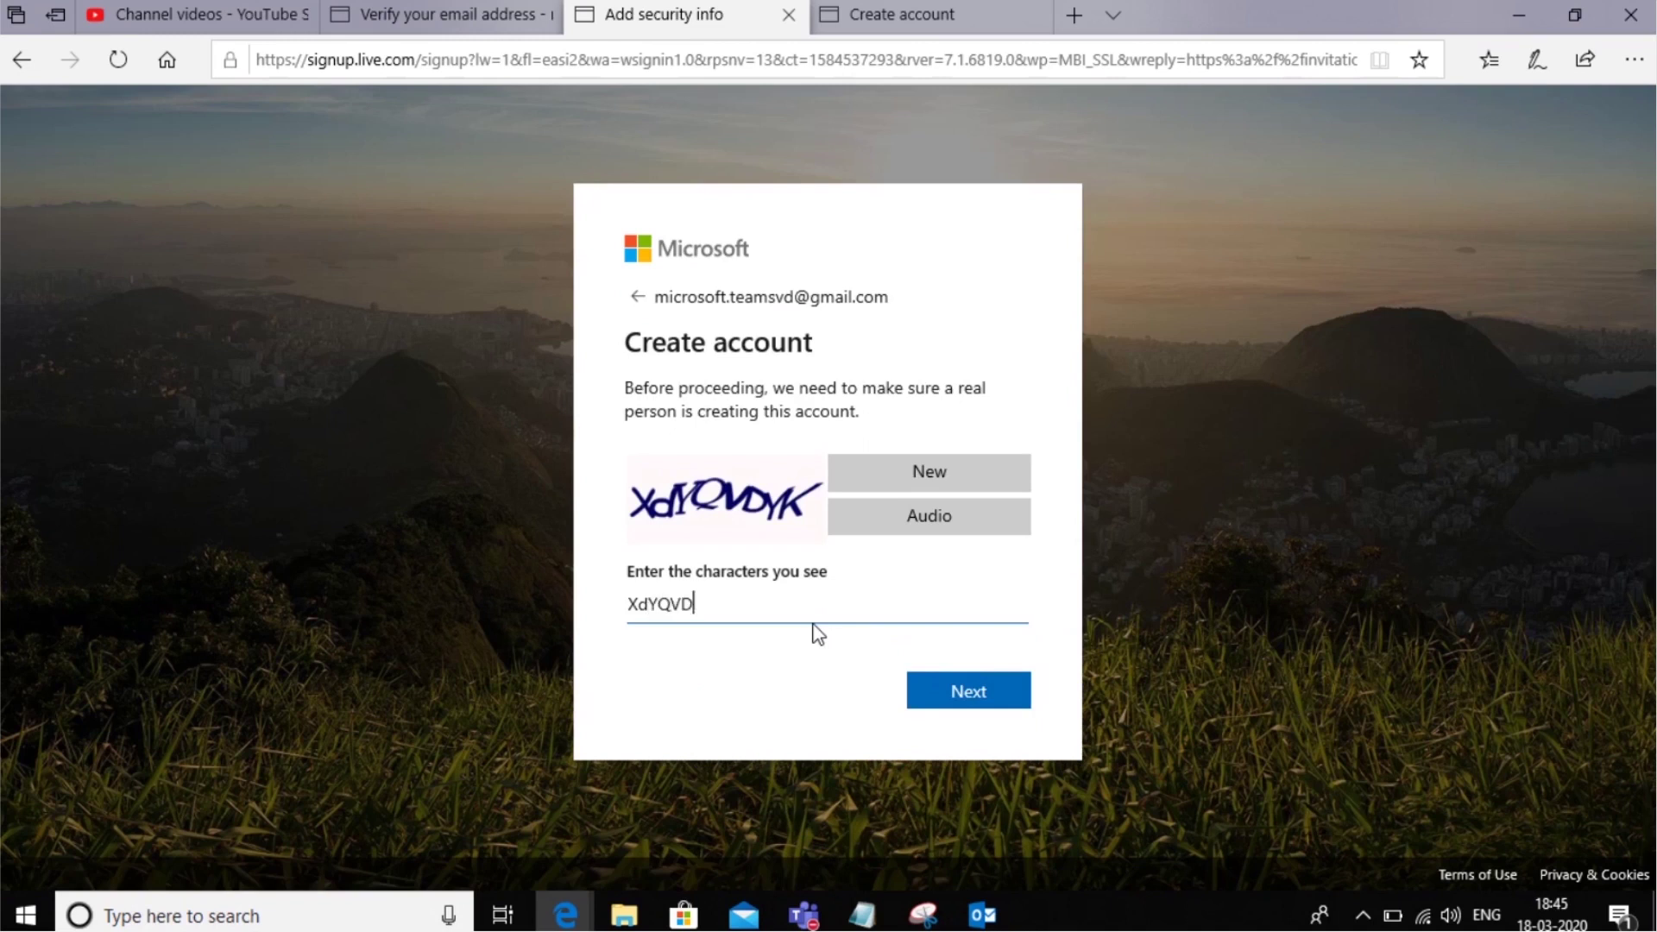
pyautogui.press('Return')
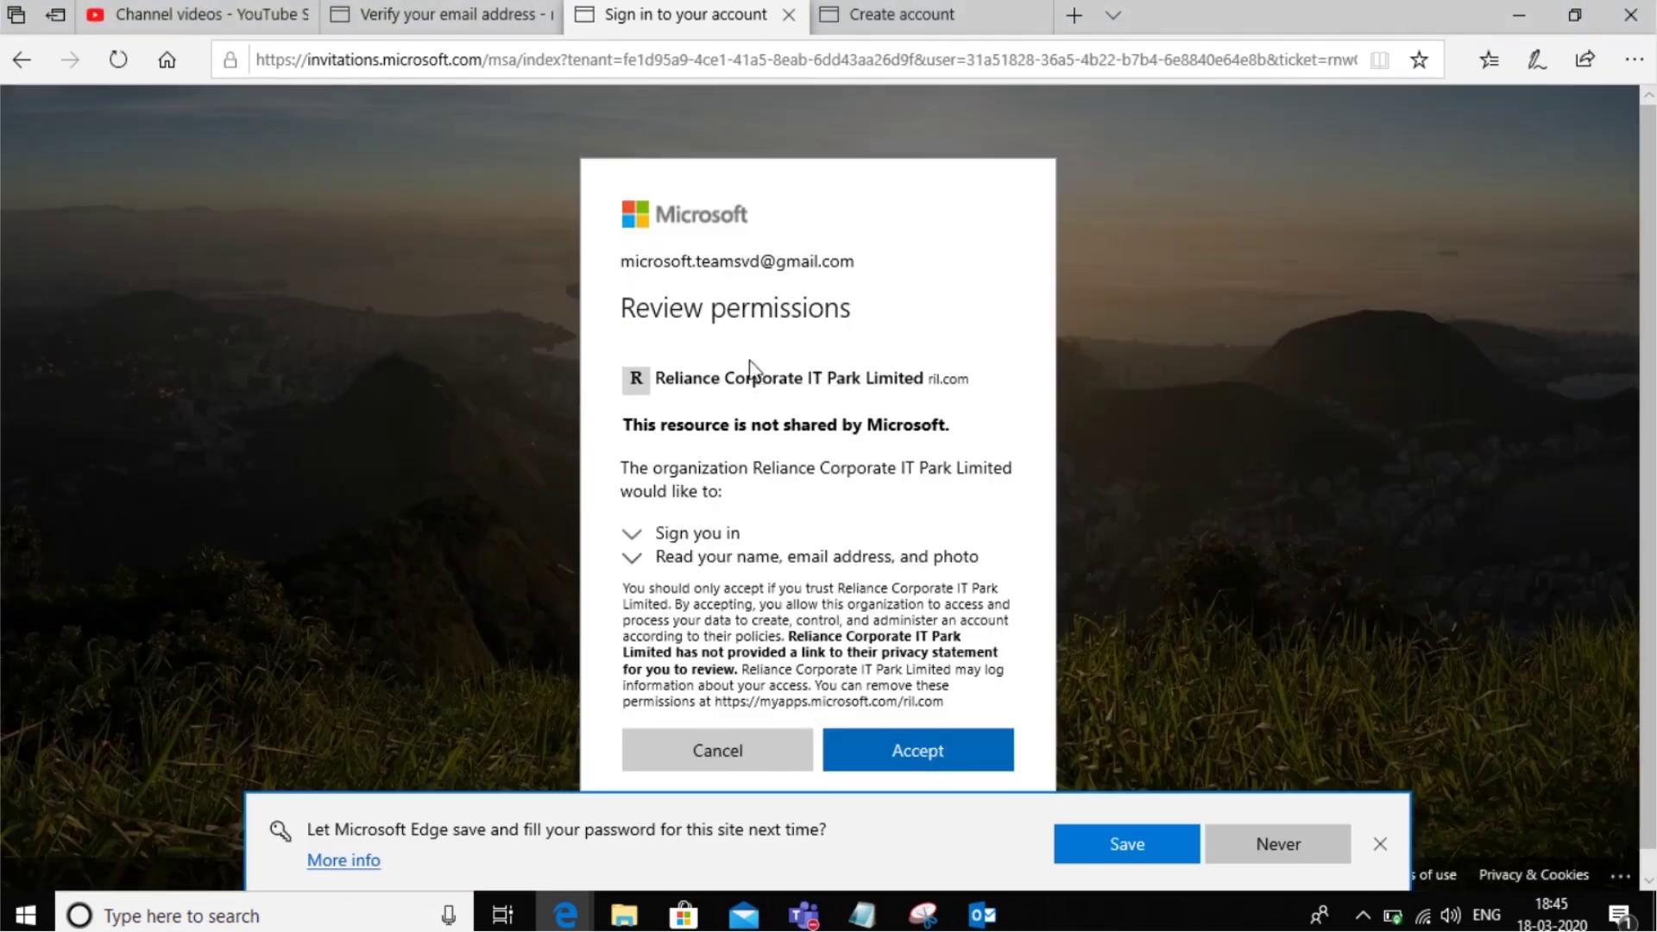
# Accept Reliance Corporate IT Park Limited's requested permissions and continue past More information required.
pyautogui.click(920, 763)
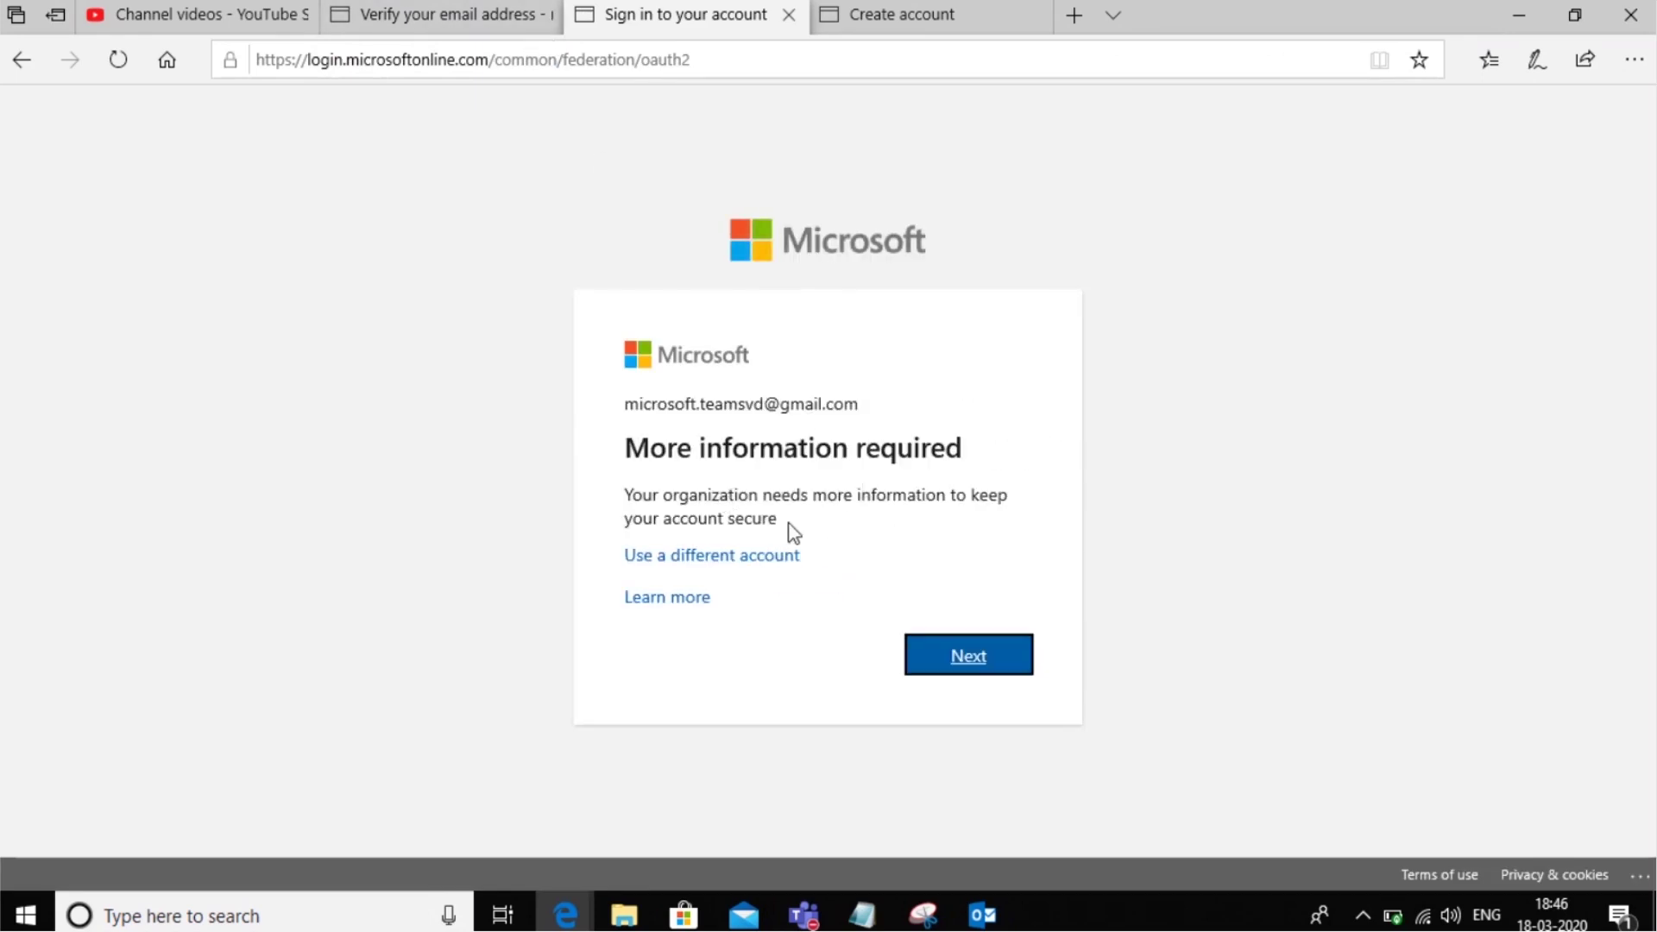
pyautogui.click(967, 663)
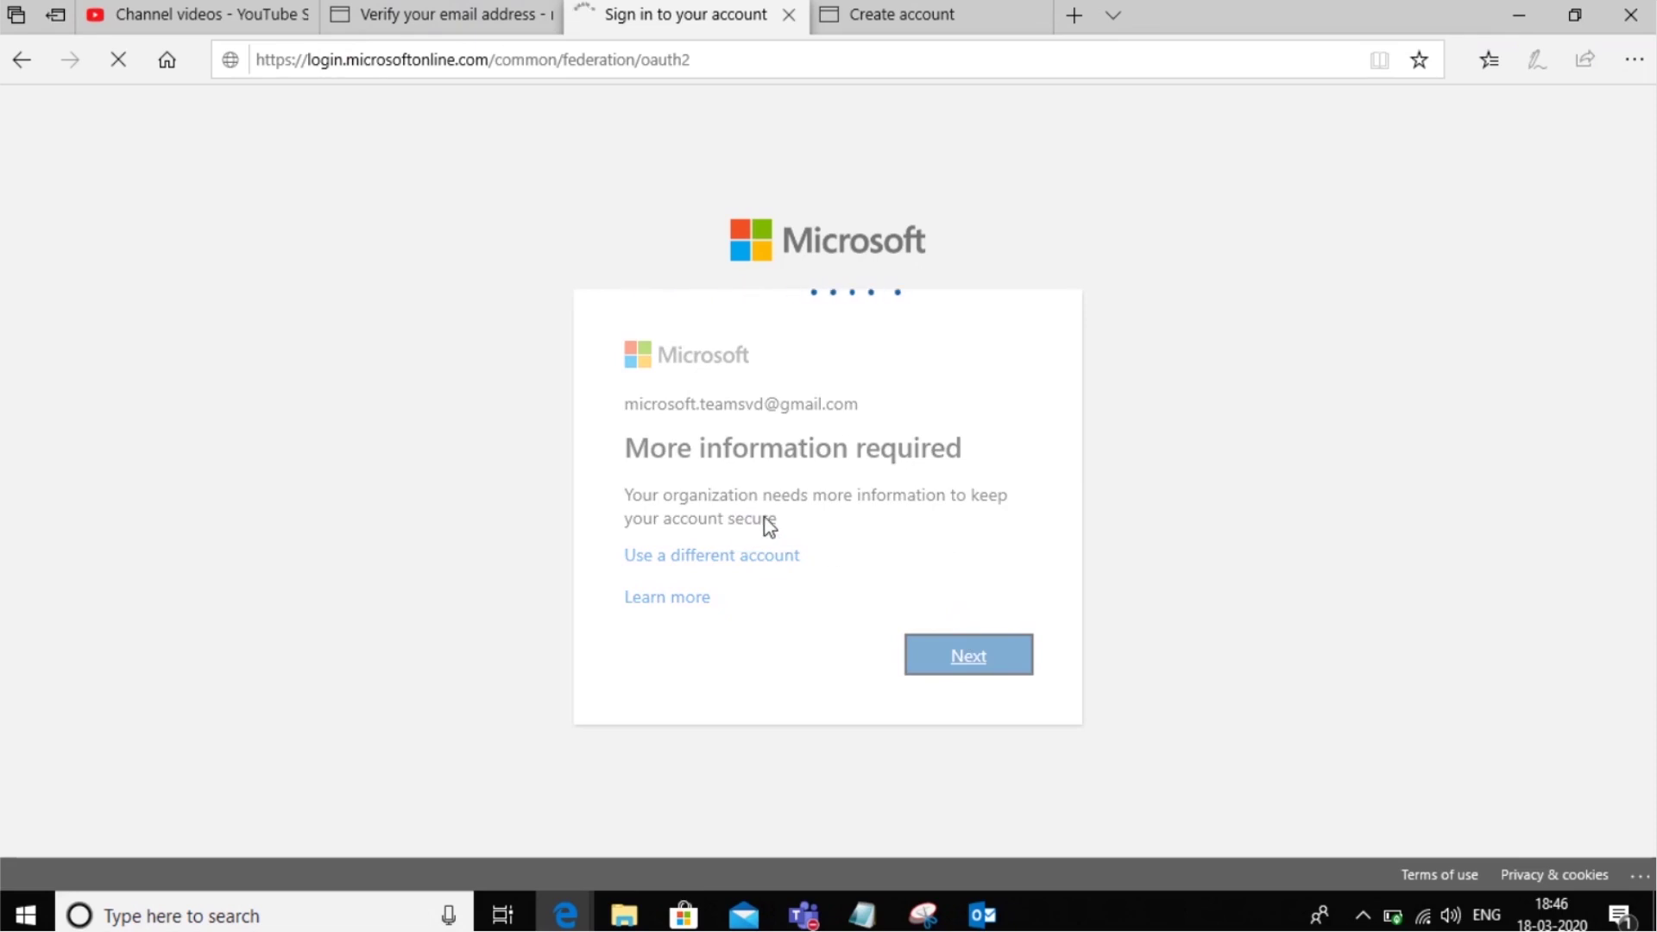